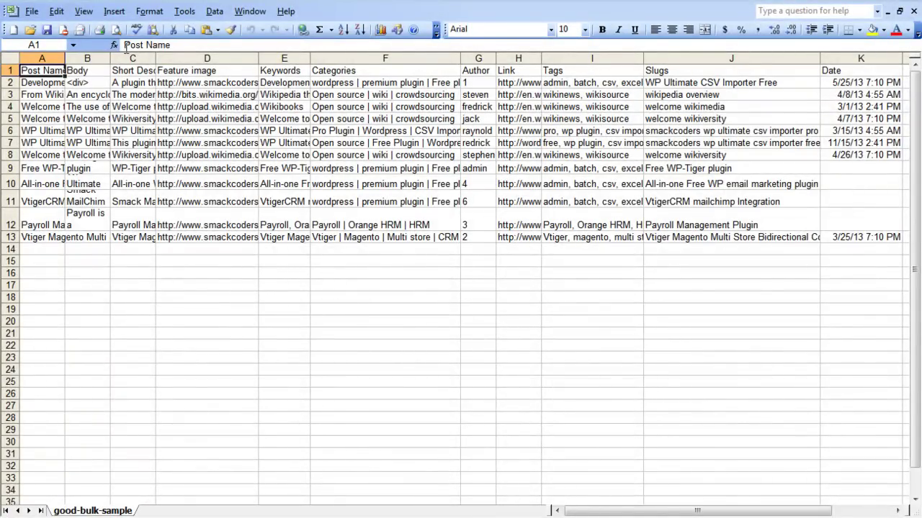
Examine the Post Name and Body headers and read through the full Body text of the first record in B2
left_click(174, 45)
left_click(77, 72)
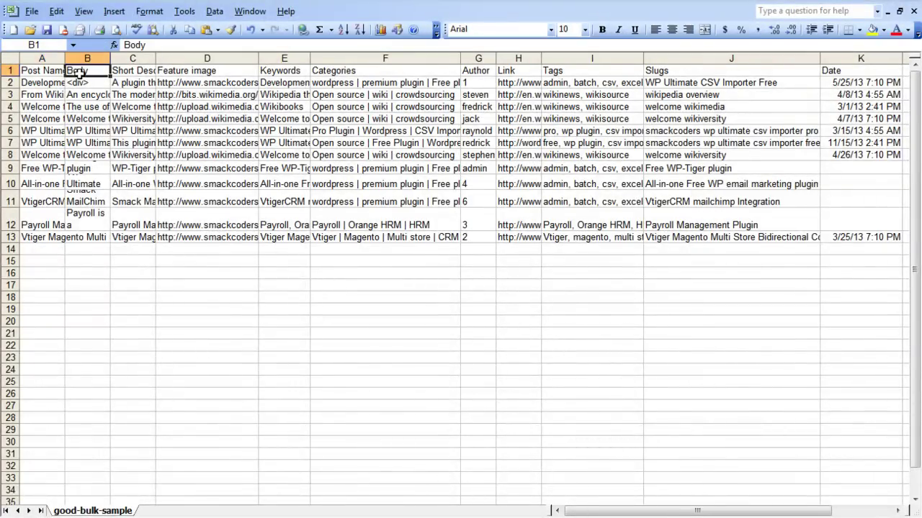
left_click(124, 44)
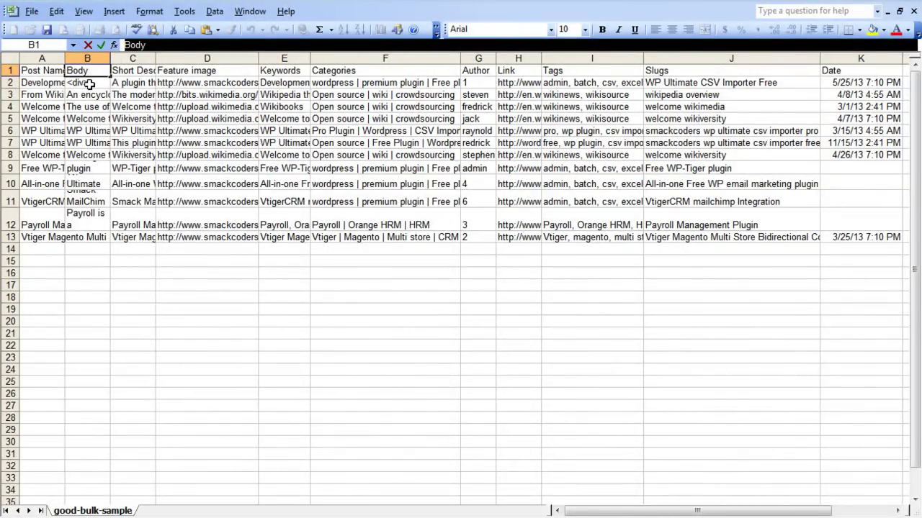
left_click(90, 84)
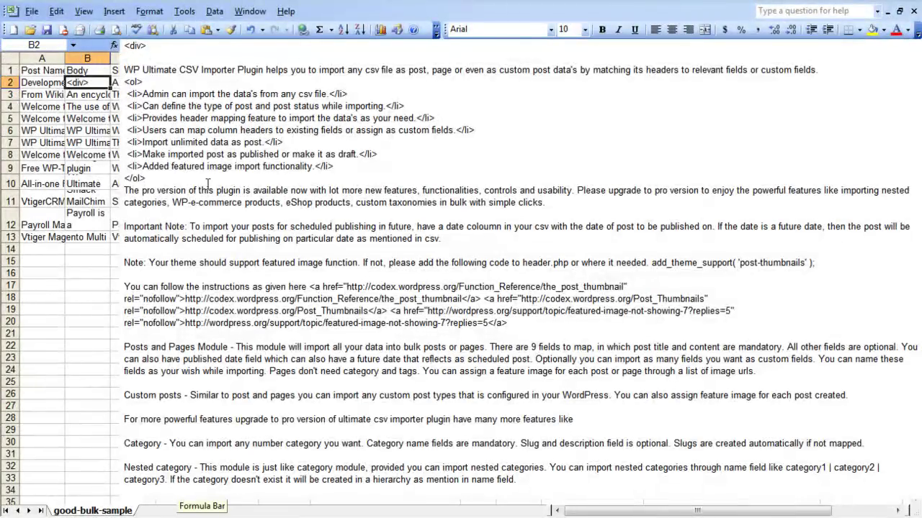
left_click_drag(207, 182, 226, 180)
left_click(228, 190)
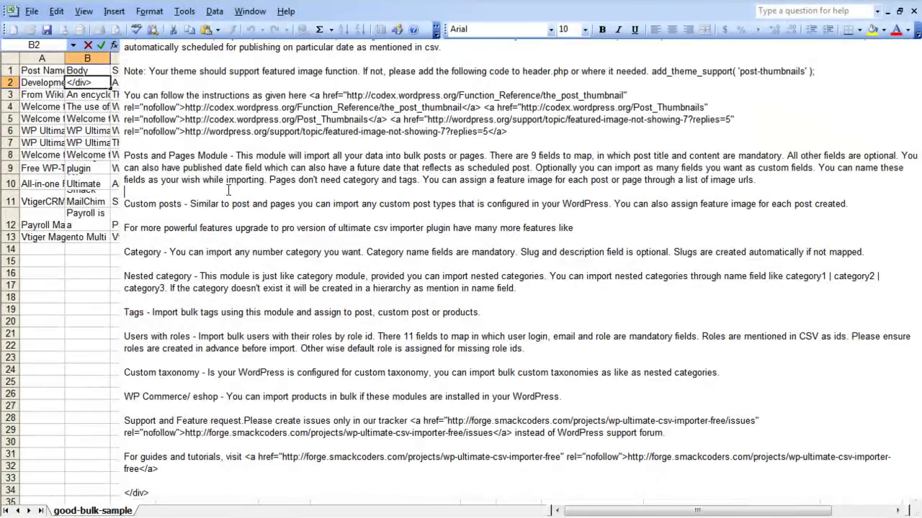
double_click(220, 252)
double_click(232, 312)
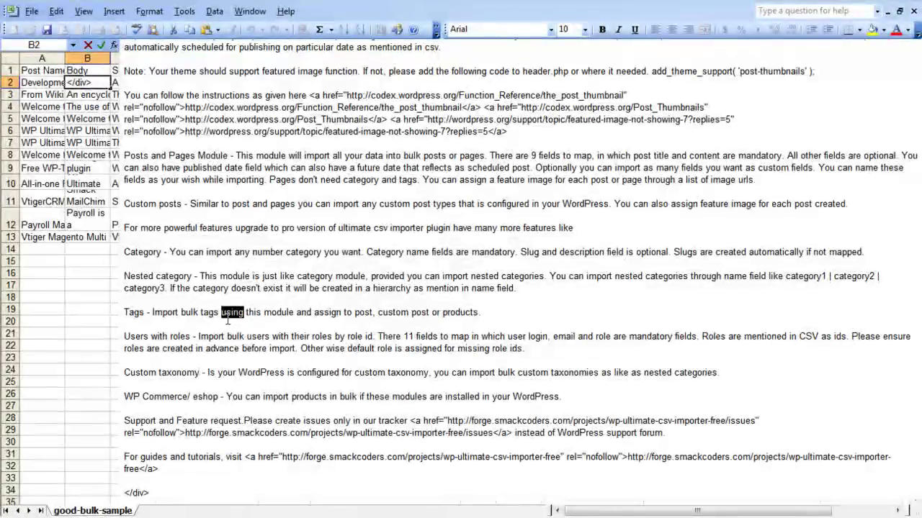
left_click_drag(172, 495, 130, 456)
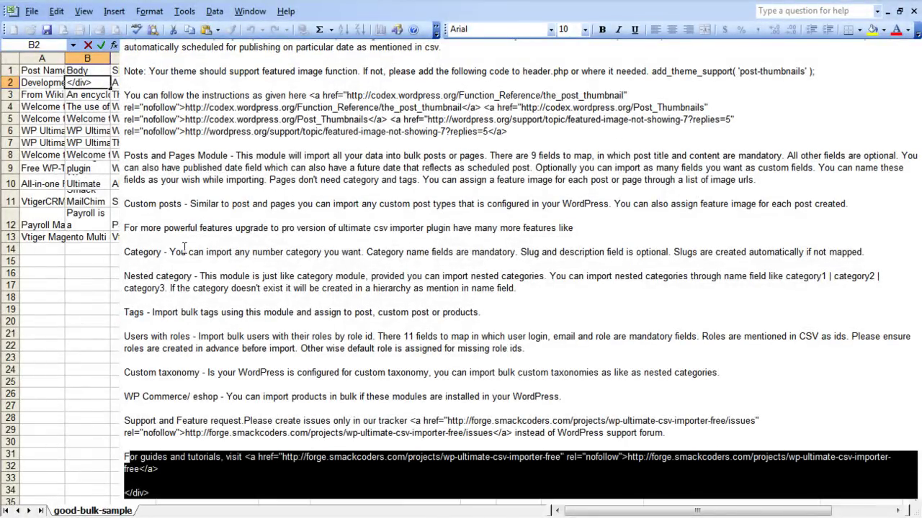
left_click(87, 82)
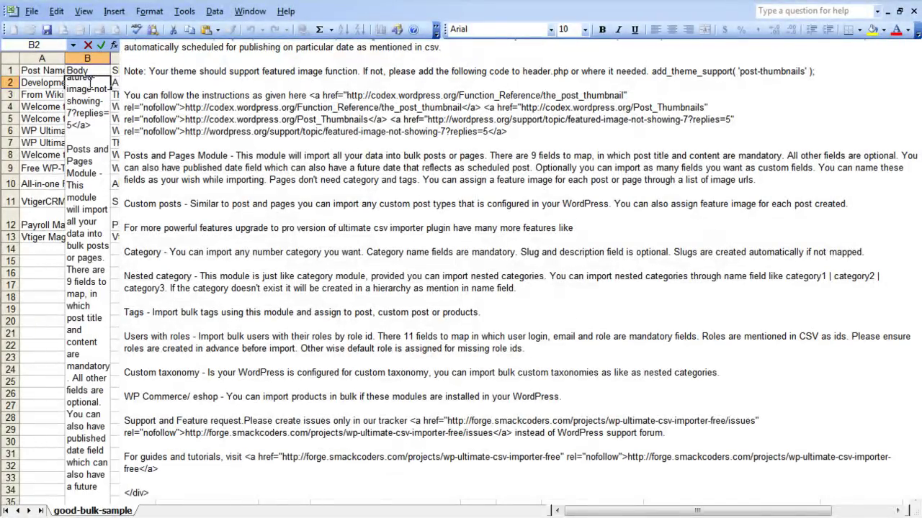
left_click(90, 70)
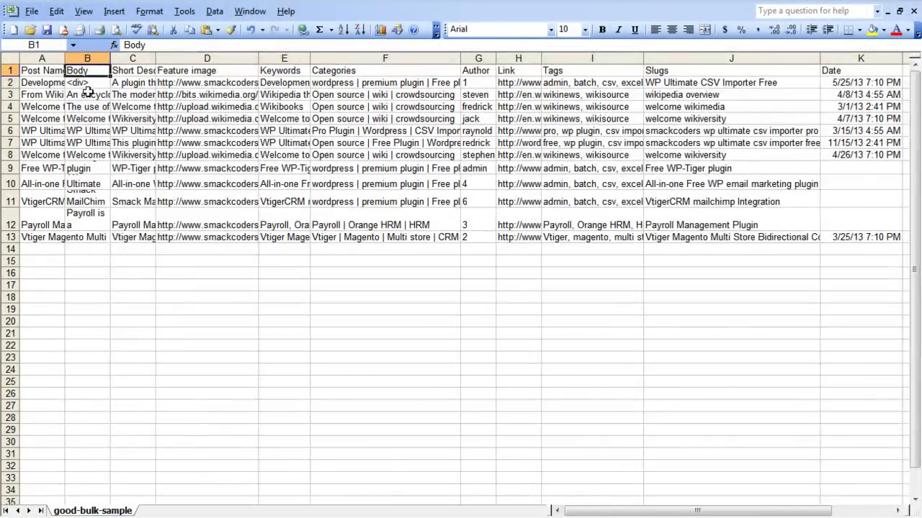
Review the Body text of the other records, including B3, B5, B8, B9, B10 and B12, and the post name in A10
left_click(87, 95)
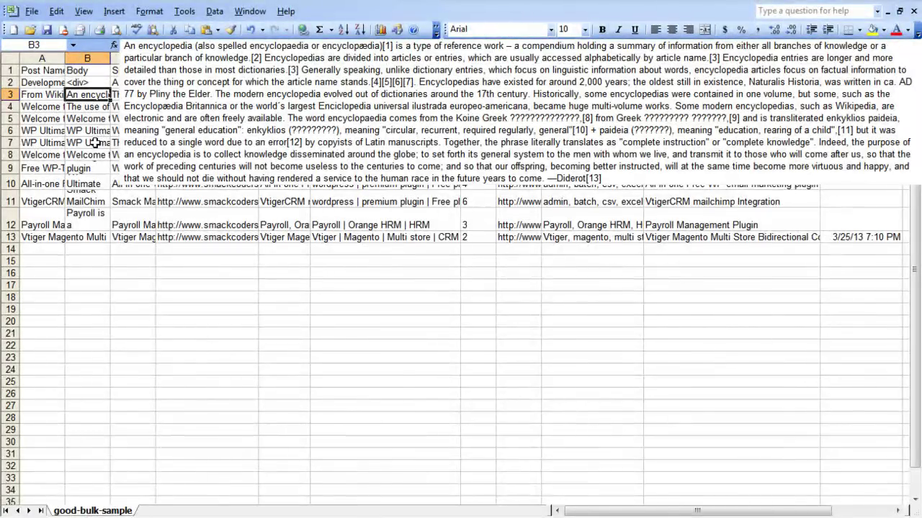
left_click(95, 120)
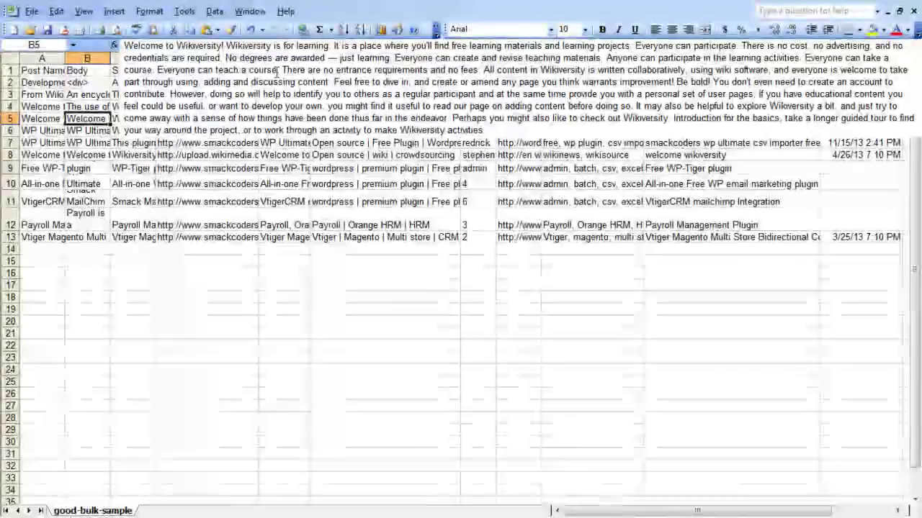
left_click(100, 156)
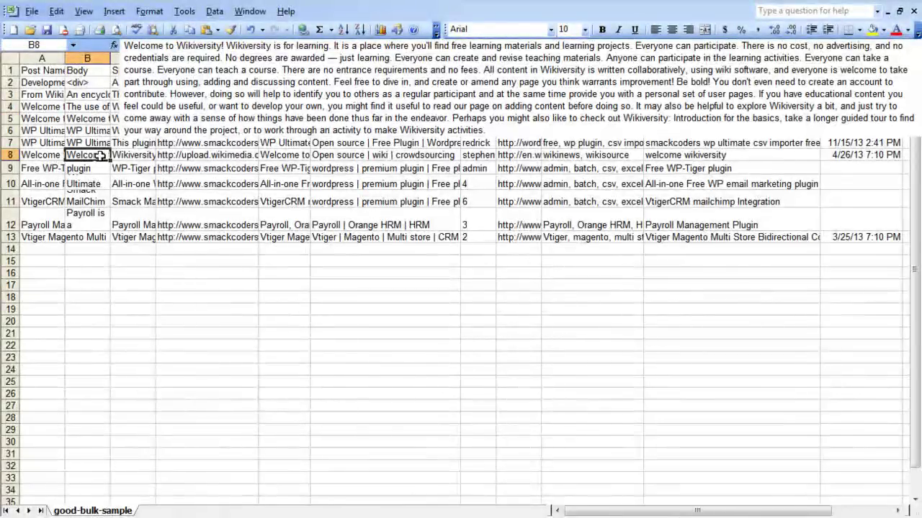
left_click(92, 168)
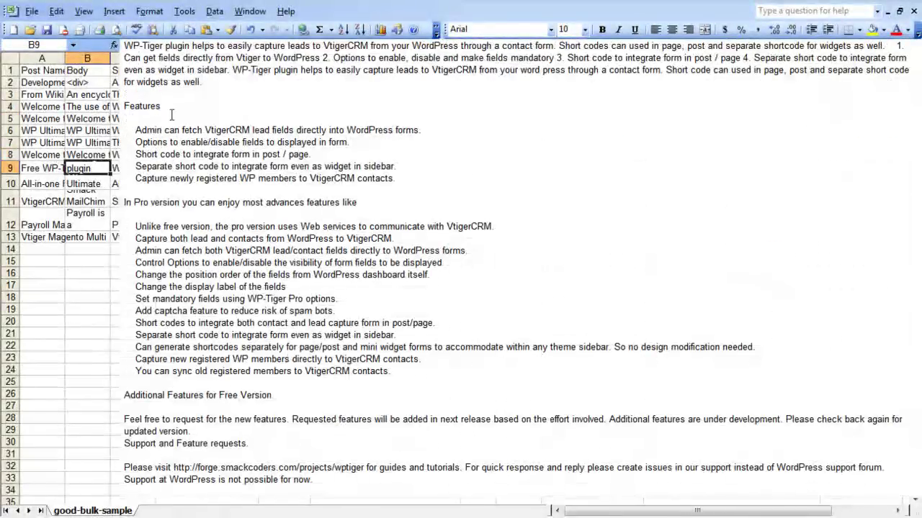
left_click(87, 183)
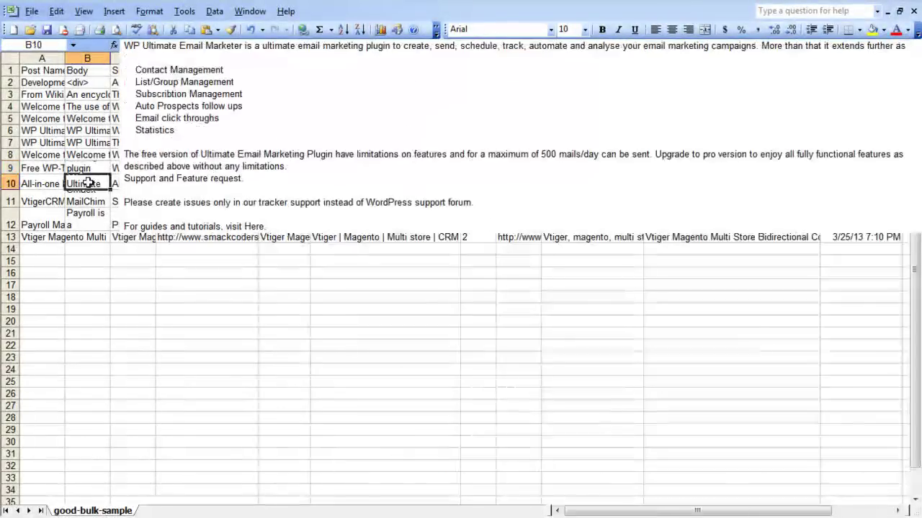
left_click(98, 221)
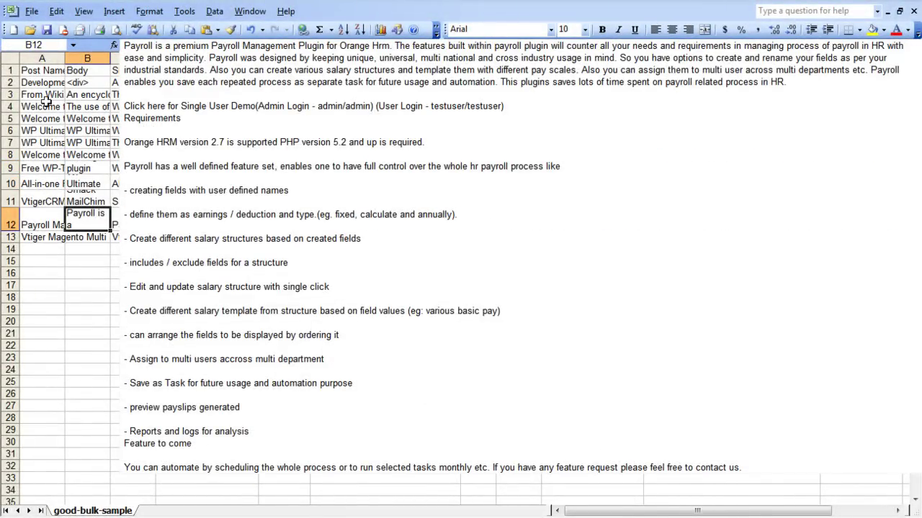
left_click(41, 184)
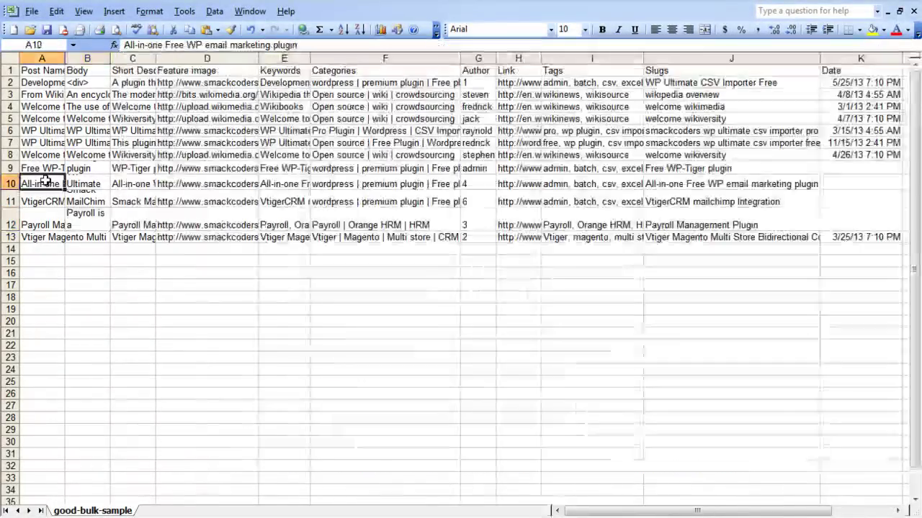
Examine the Feature image column header and the image URLs in D2, D3, D8 and D11
left_click(178, 70)
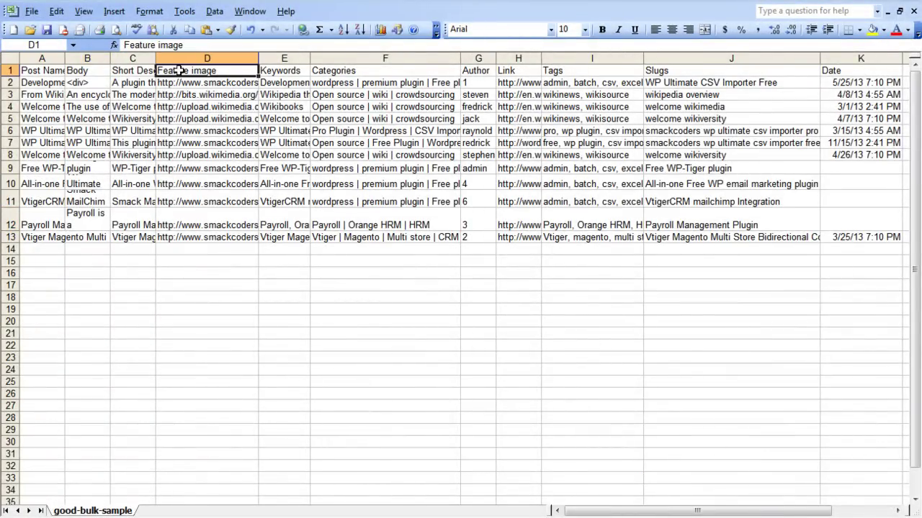
left_click(220, 83)
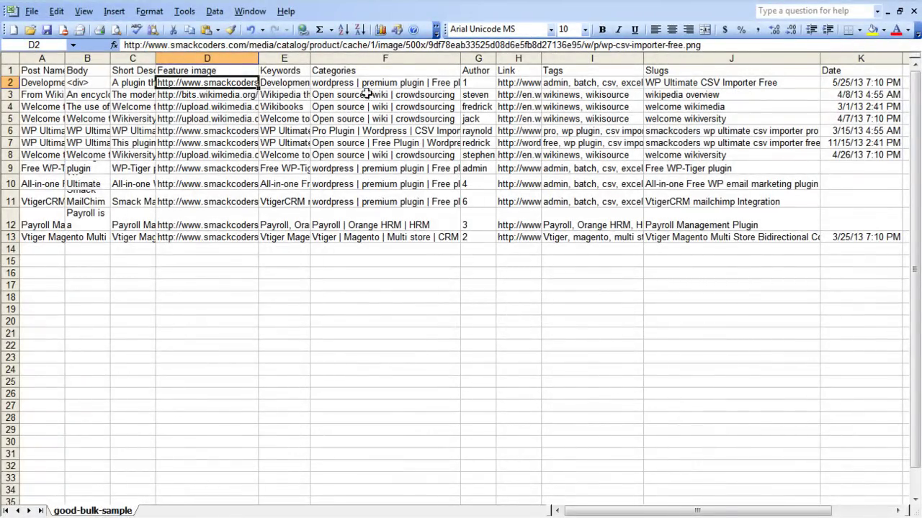
left_click(224, 94)
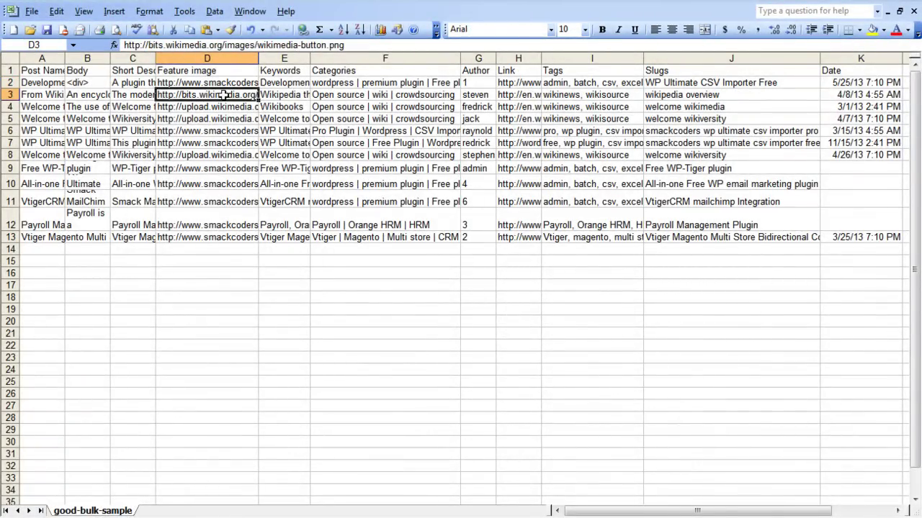
left_click(224, 155)
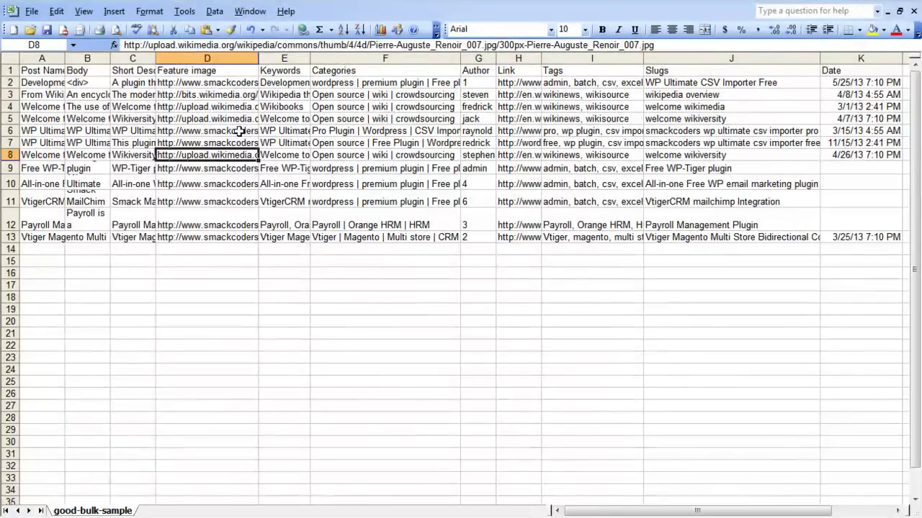
left_click(207, 201)
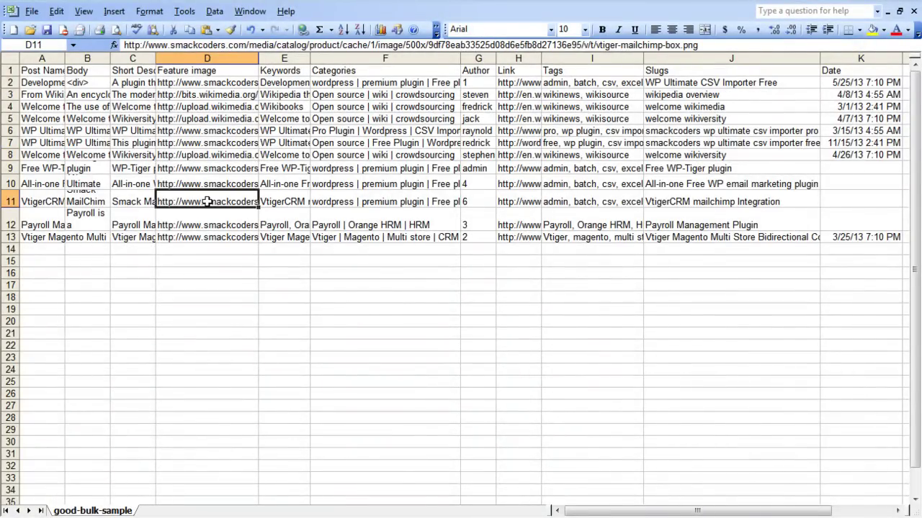
left_click(228, 154)
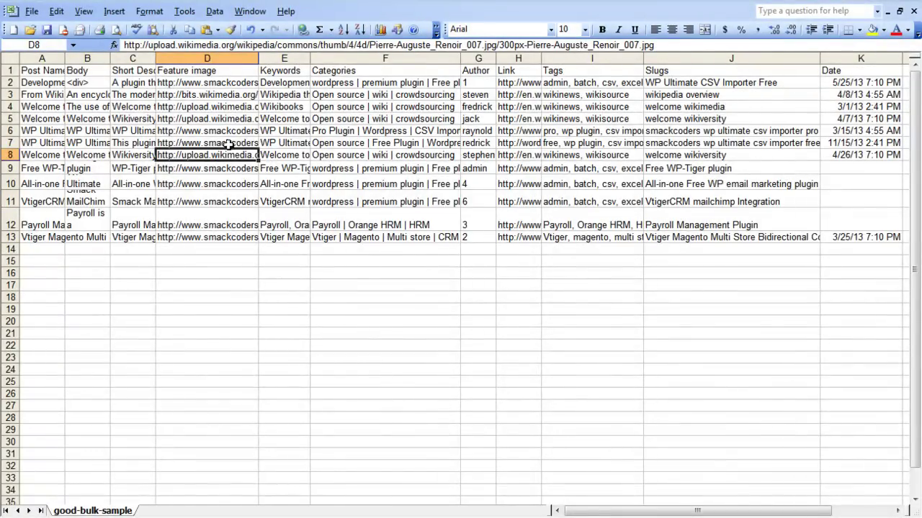
Examine the Keywords column and how multiple categories are written in the Categories cells F3 and F6
left_click(292, 69)
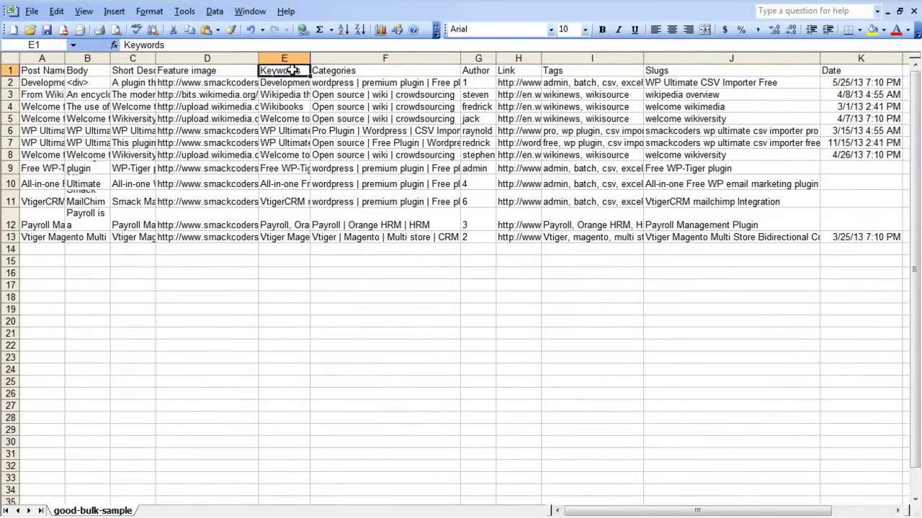
left_click(297, 131)
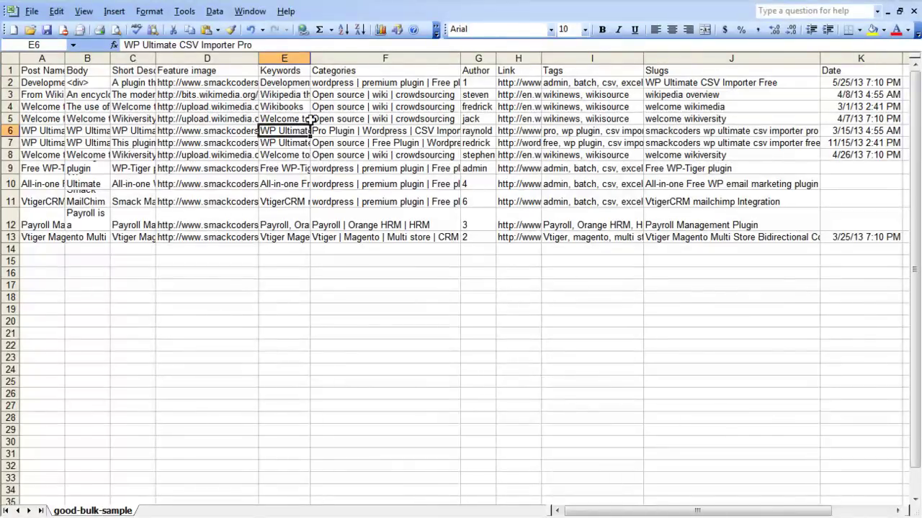
left_click(368, 72)
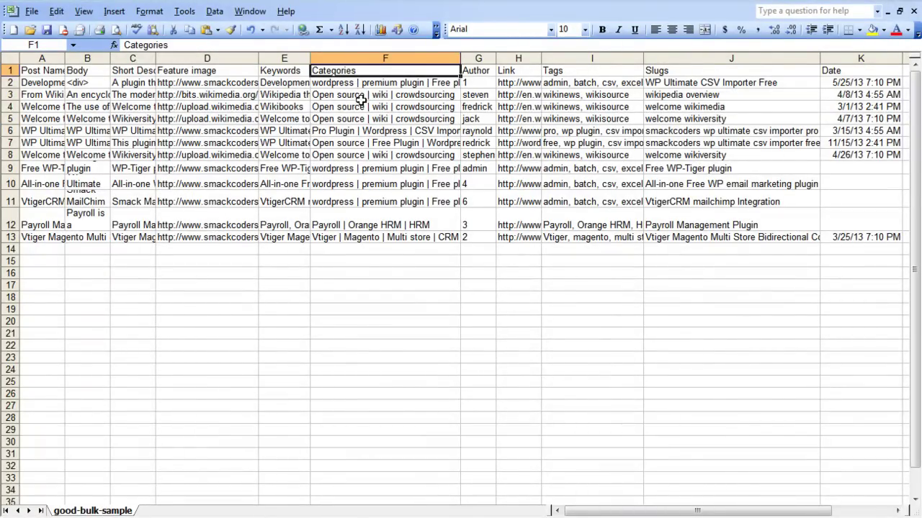
left_click(362, 96)
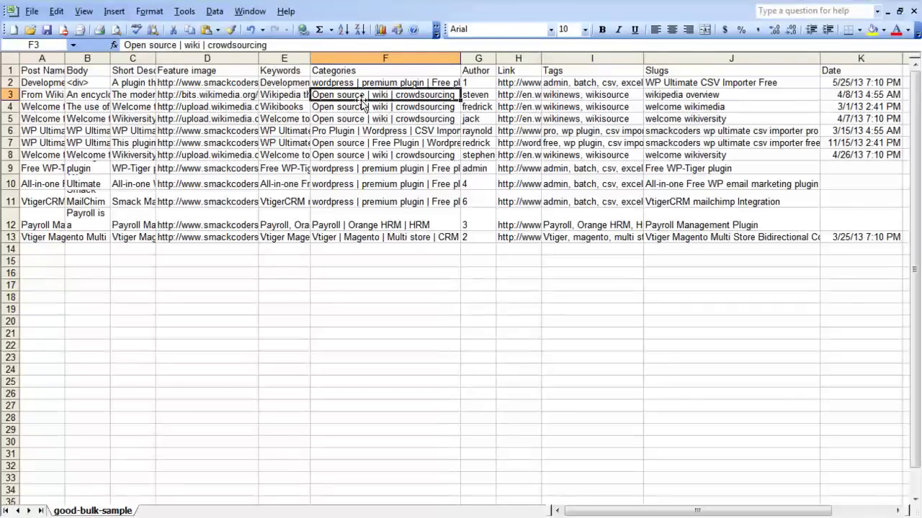
left_click(288, 44)
left_click(124, 44)
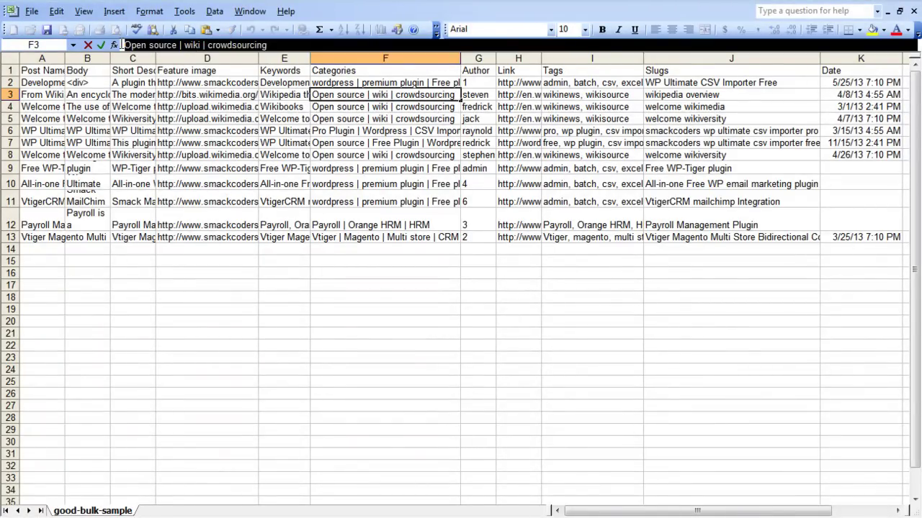
left_click(367, 72)
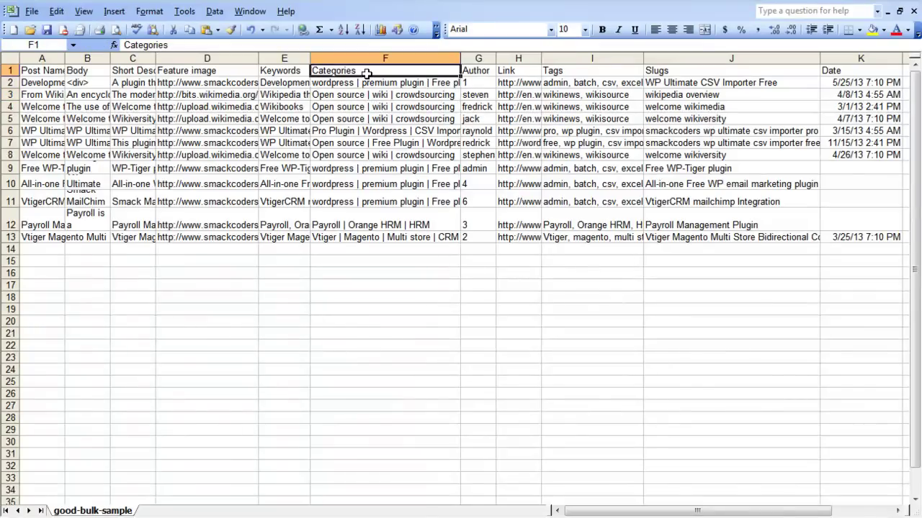
left_click(355, 133)
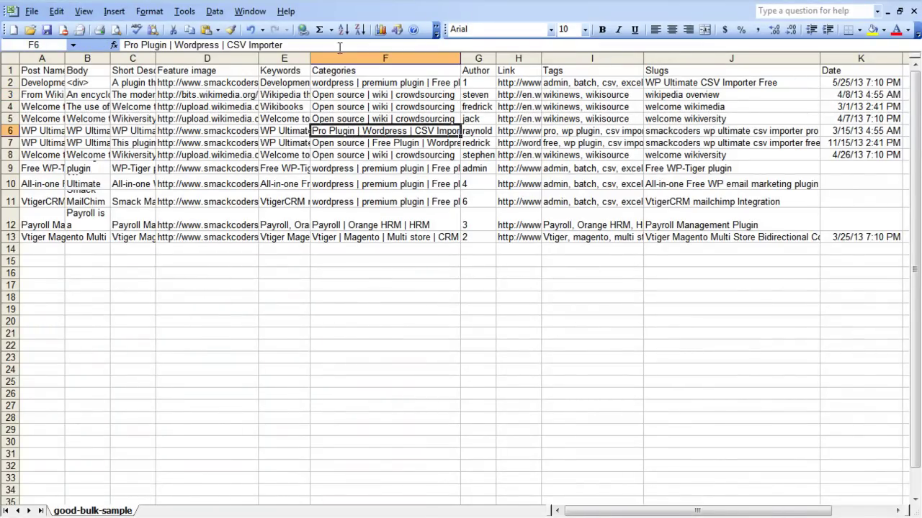
left_click_drag(684, 45, 154, 39)
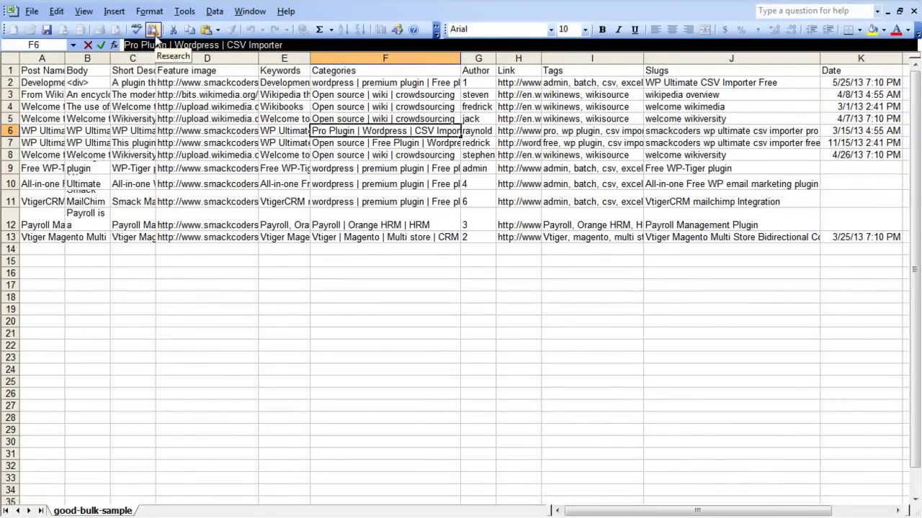
Examine the Author column, checking how authors are specified in rows 2 to 5 and 10 to 12
left_click(476, 75)
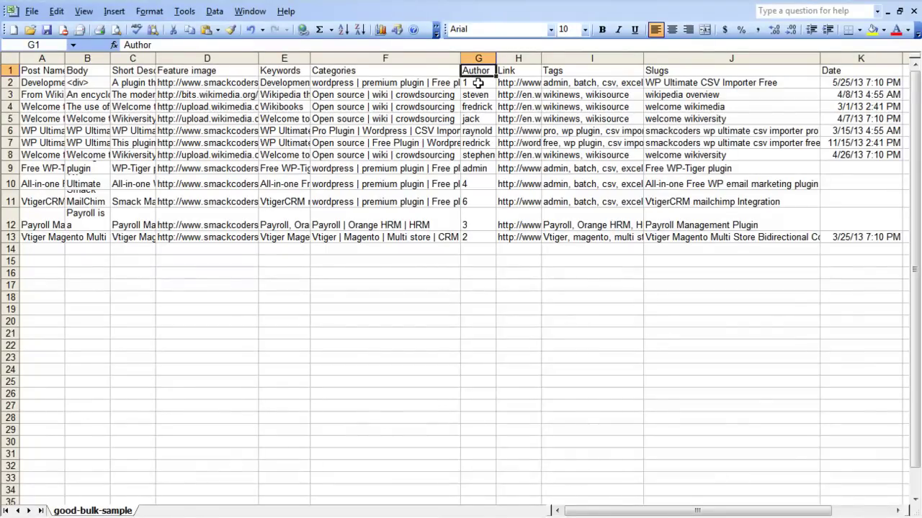
left_click(471, 82)
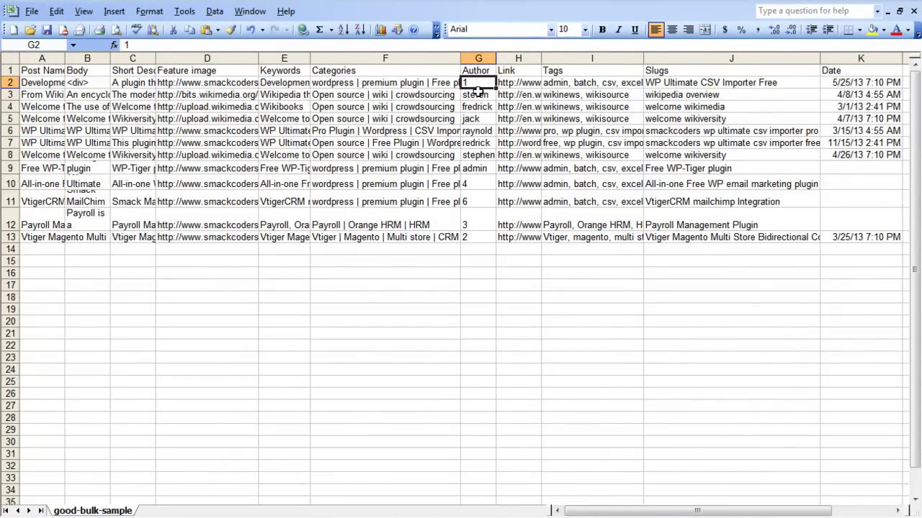
double_click(476, 95)
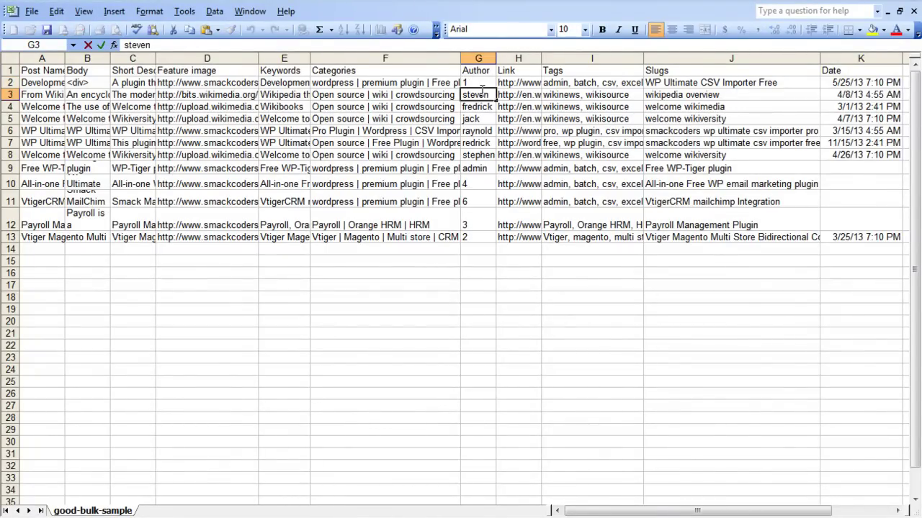
left_click(483, 107)
left_click(486, 118)
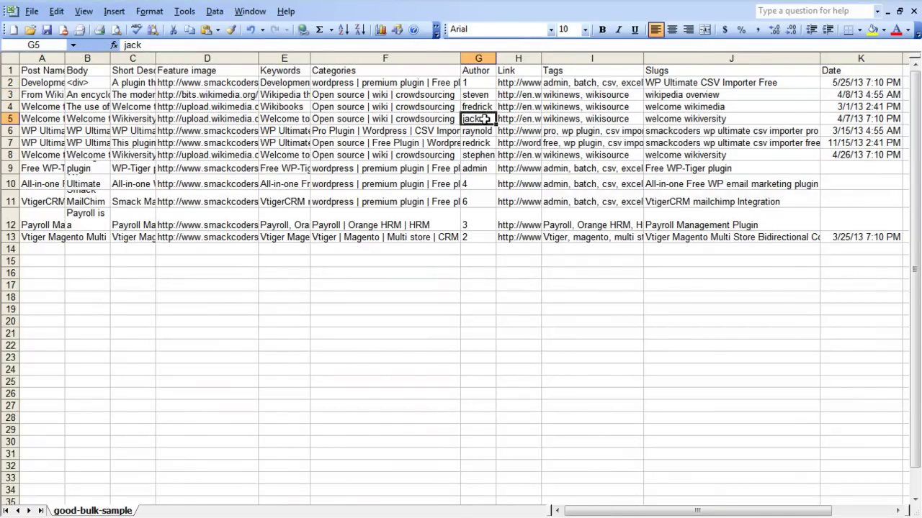
left_click(475, 184)
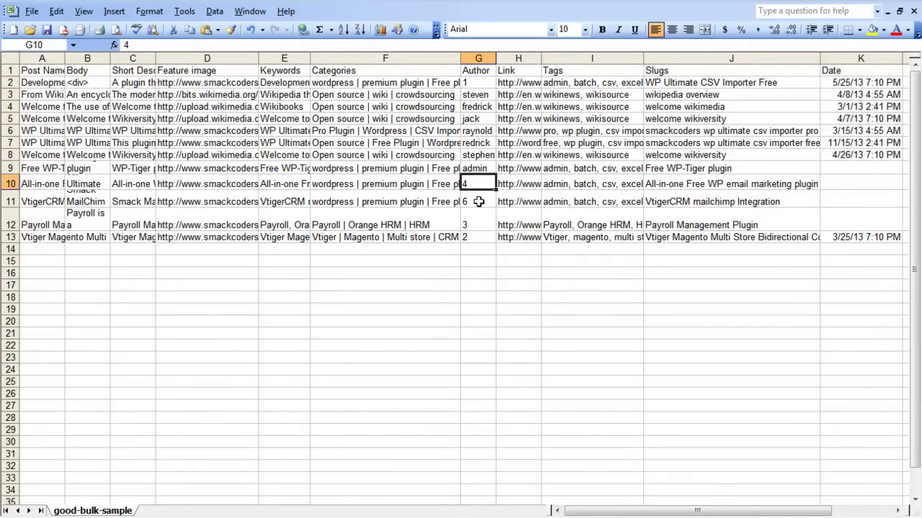
left_click(479, 200)
left_click(472, 224)
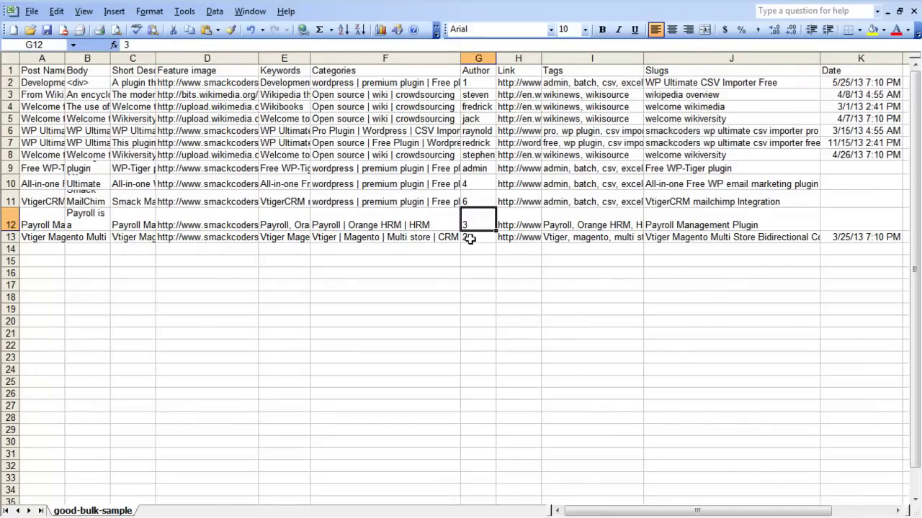
Change the Author values to 25263 in G13 and administrators in G9
left_click(470, 238)
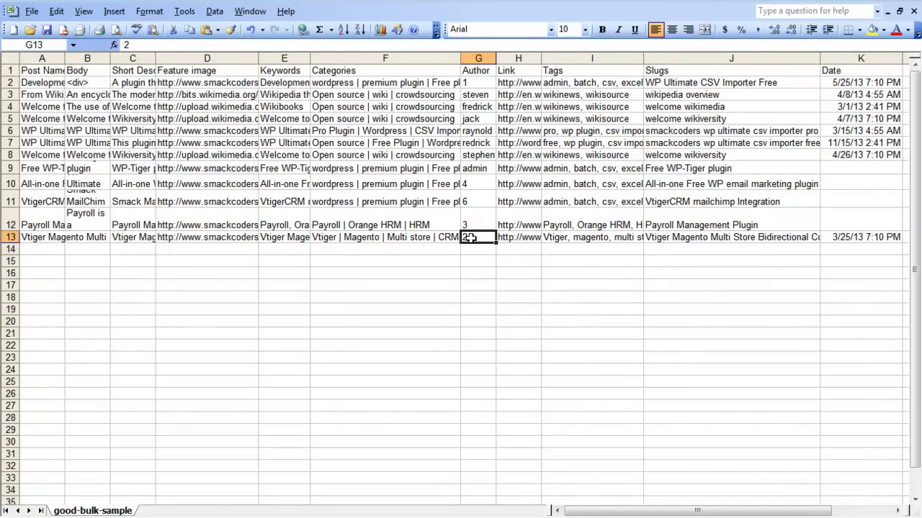
double_click(471, 238)
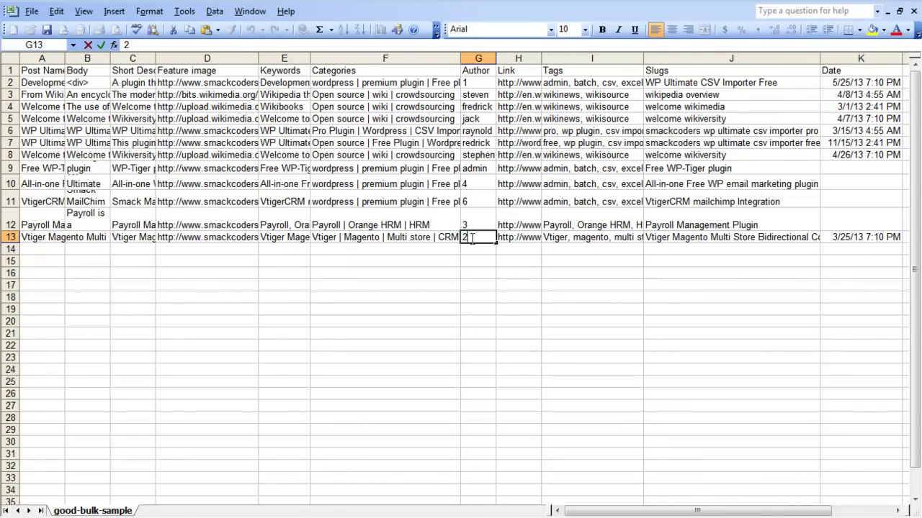
type("5263")
double_click(483, 169)
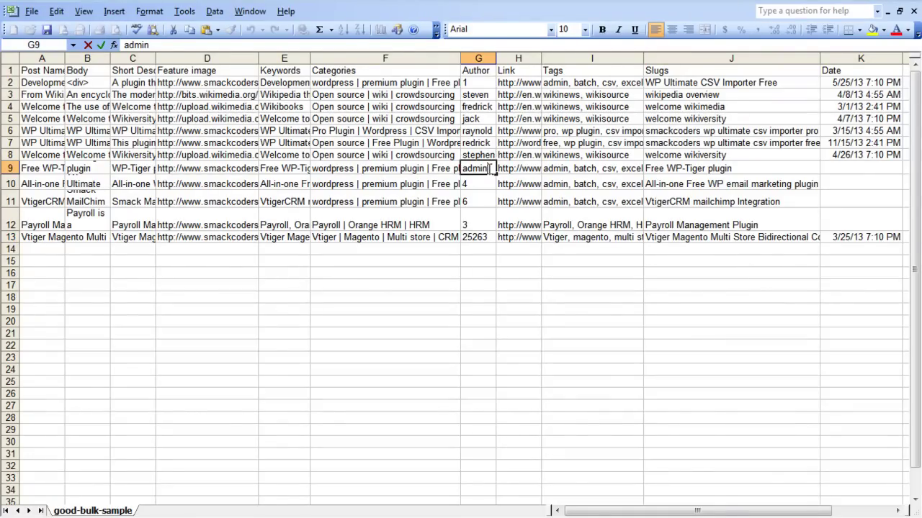
type("istrators")
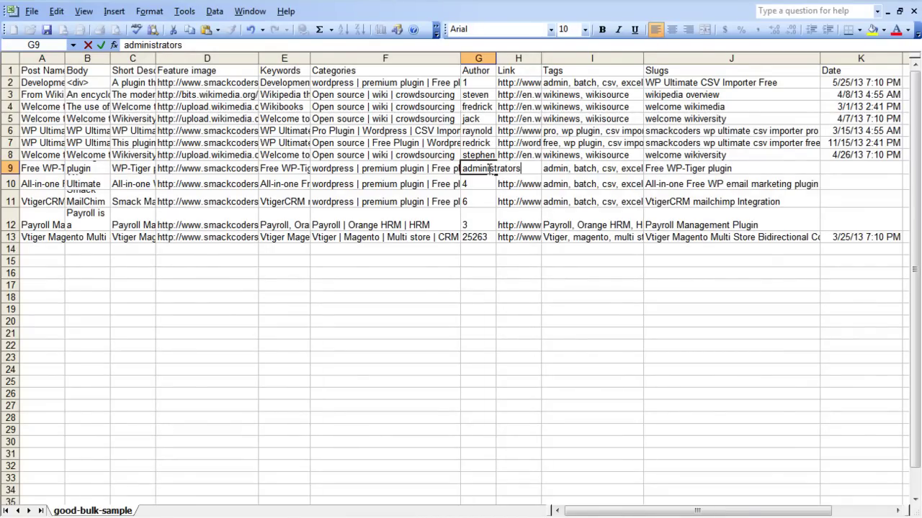
key("Return")
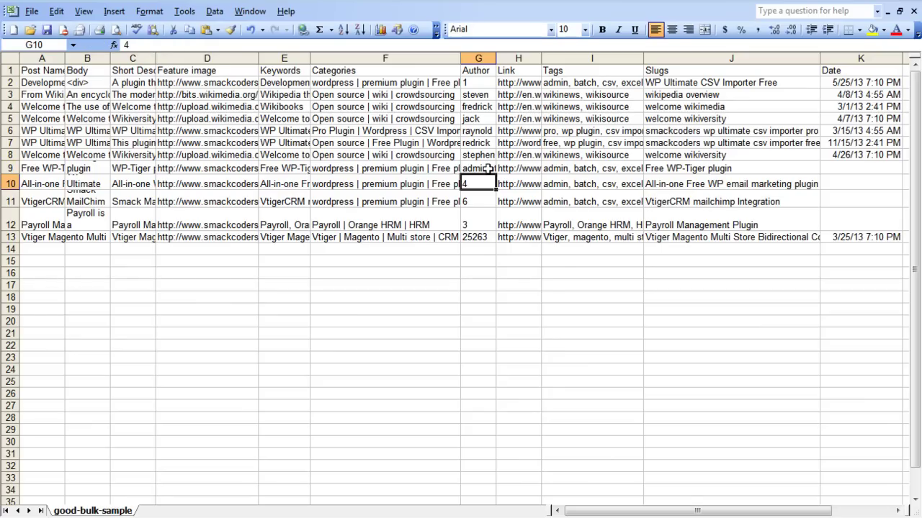
Examine the Link URL in H2 and how multiple tags are written in I2, I6, I7 and I10
left_click(531, 69)
left_click(527, 84)
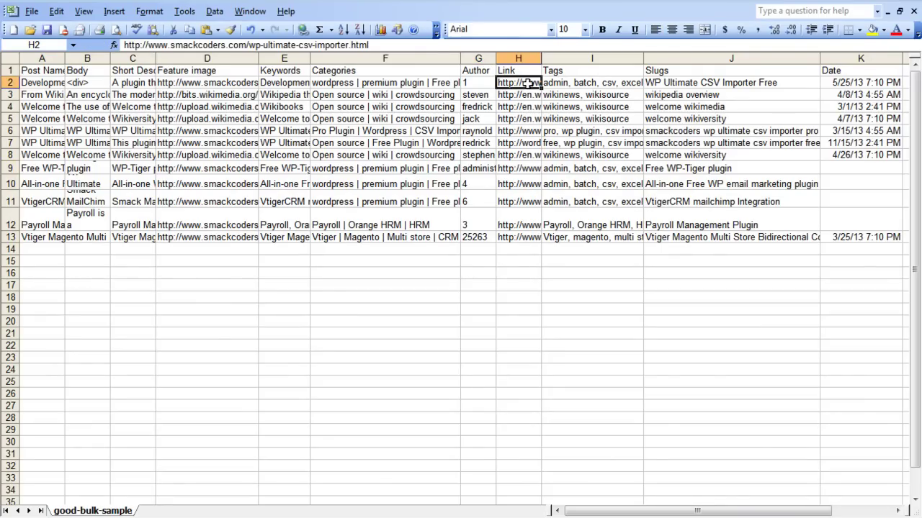
left_click(584, 75)
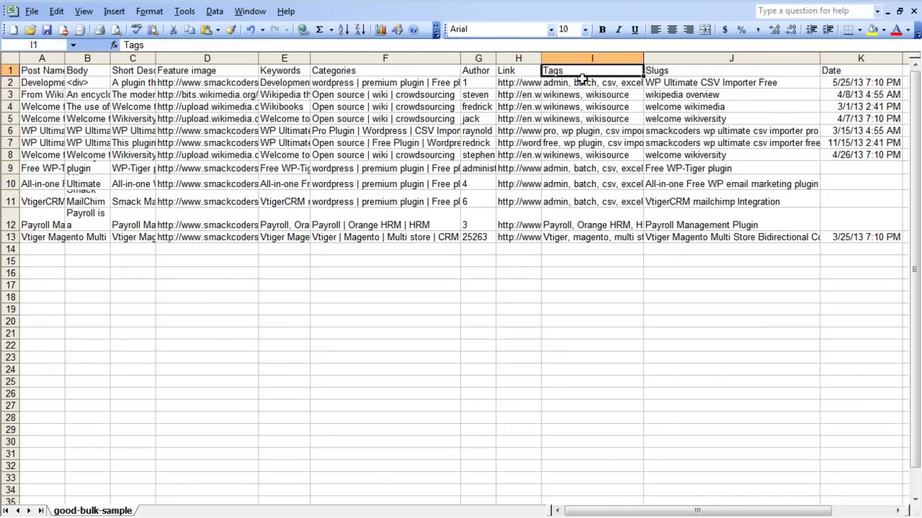
left_click(580, 84)
key("F2")
key("shift+Home")
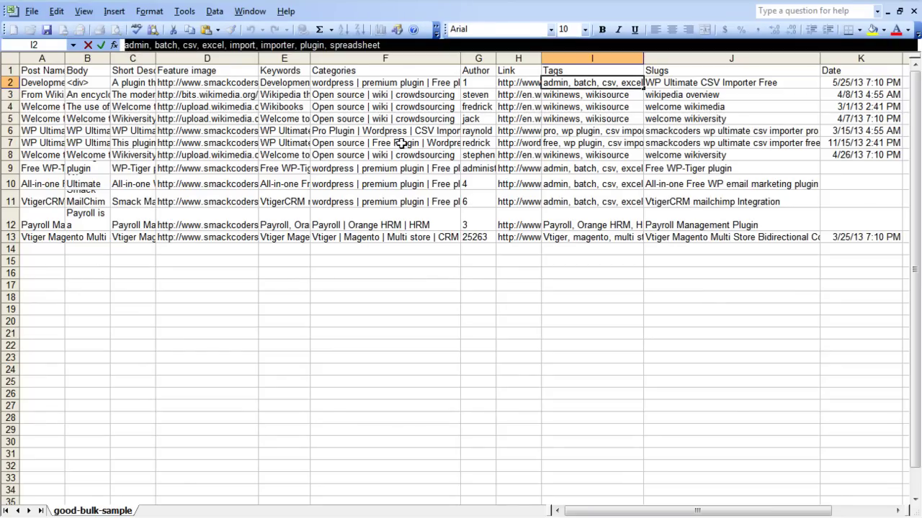
left_click(582, 135)
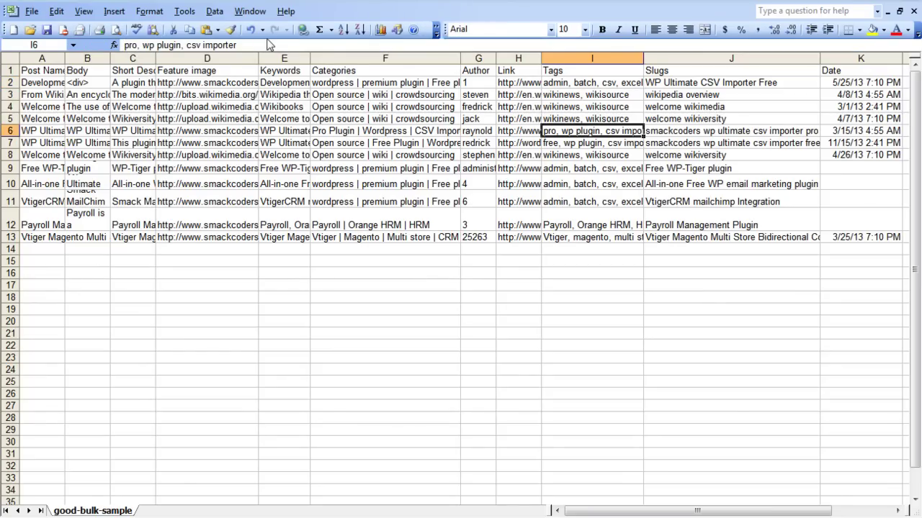
left_click_drag(263, 45, 124, 46)
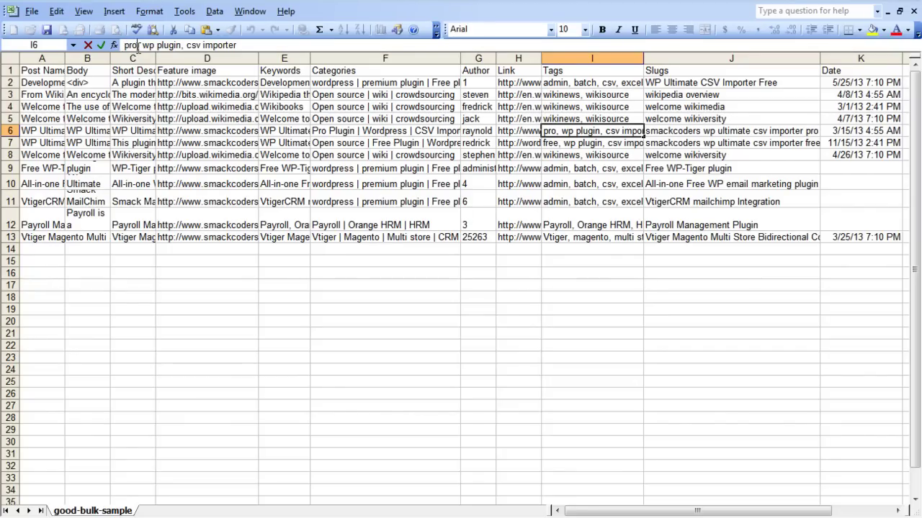
left_click(592, 143)
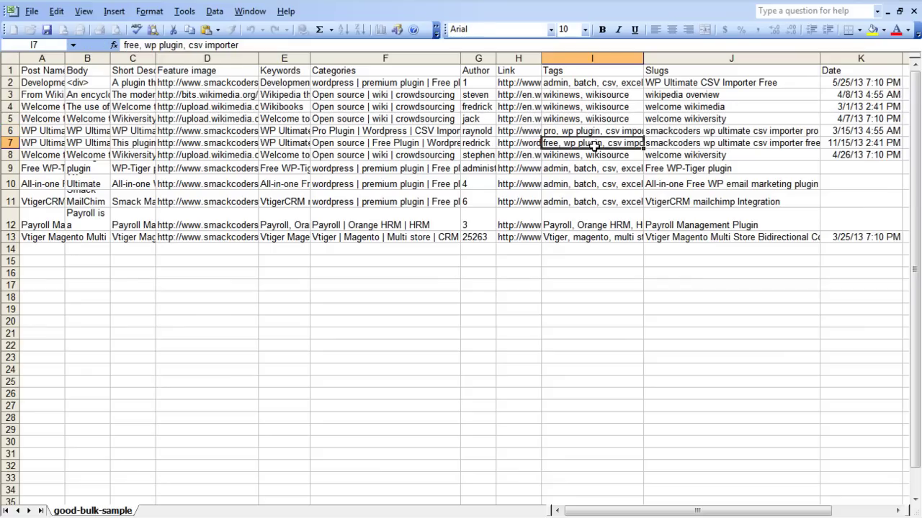
left_click(282, 47)
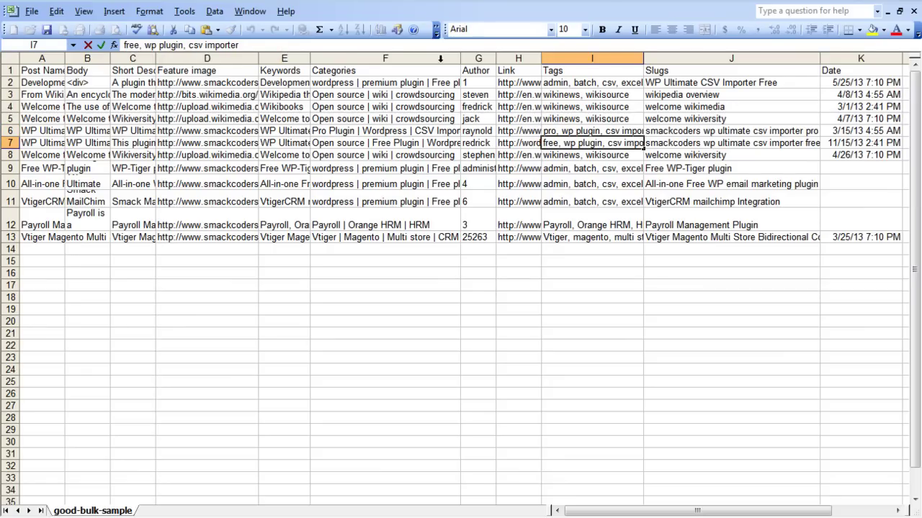
left_click(592, 181)
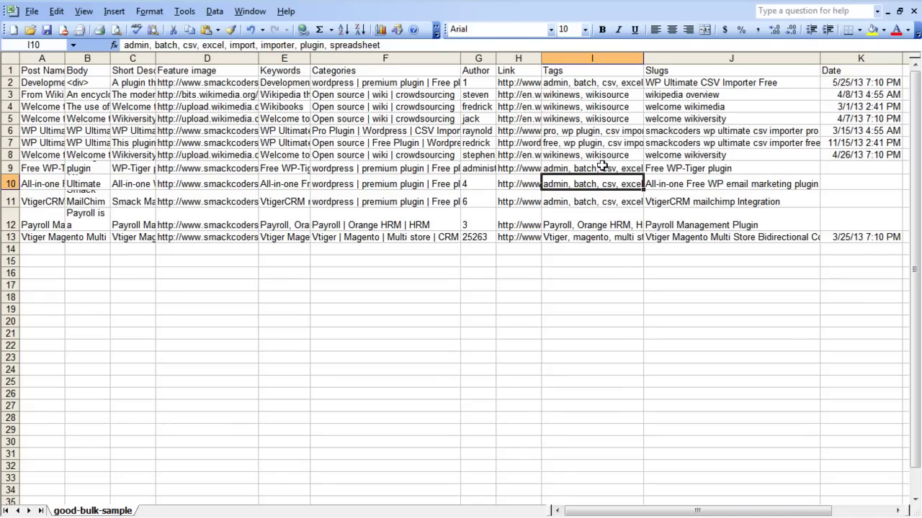
Examine the Slugs column header and the slug entries in J2, J6, J9, J10 and J11
left_click(678, 70)
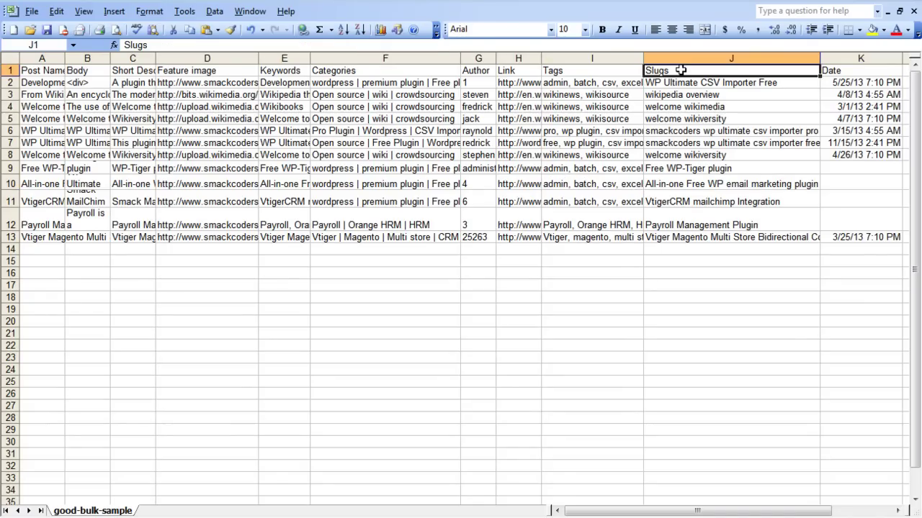
left_click(685, 82)
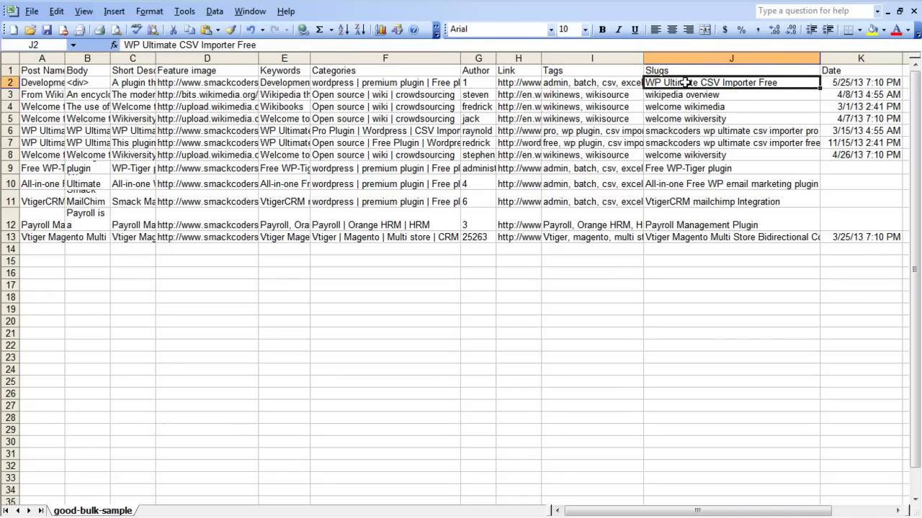
left_click(711, 130)
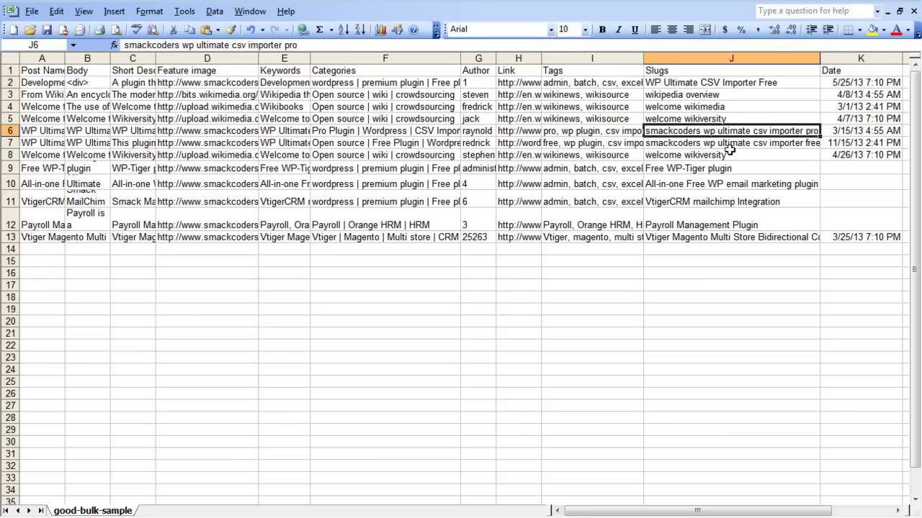
left_click(718, 166)
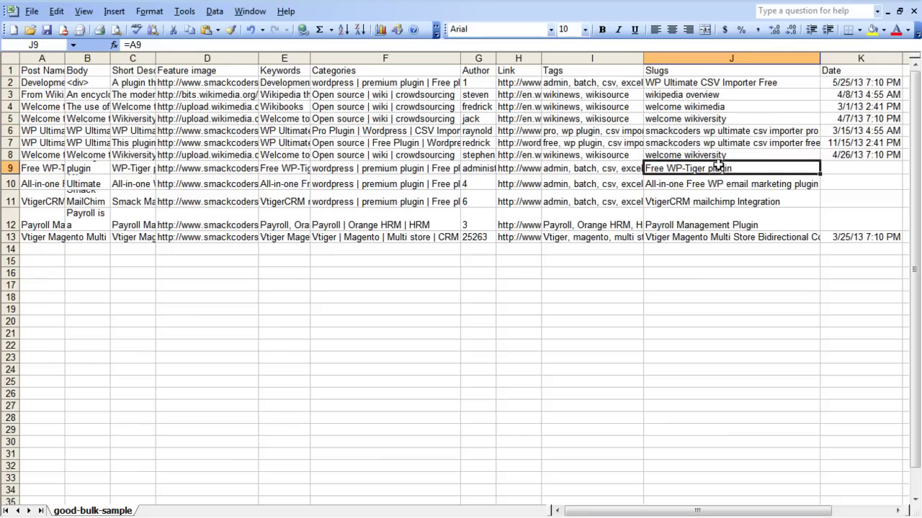
left_click(705, 207)
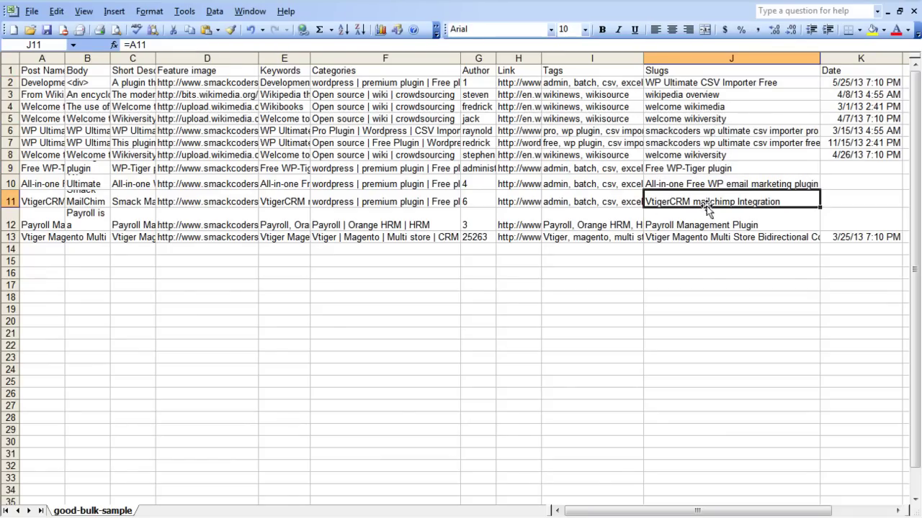
left_click(697, 183)
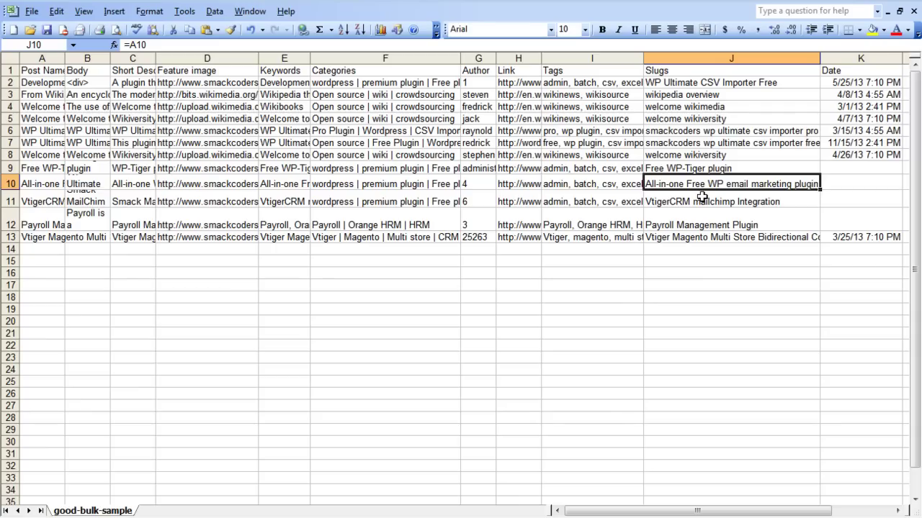
Check the date format in K2 and change the month of the date in K4 to 4
left_click_drag(602, 510, 671, 511)
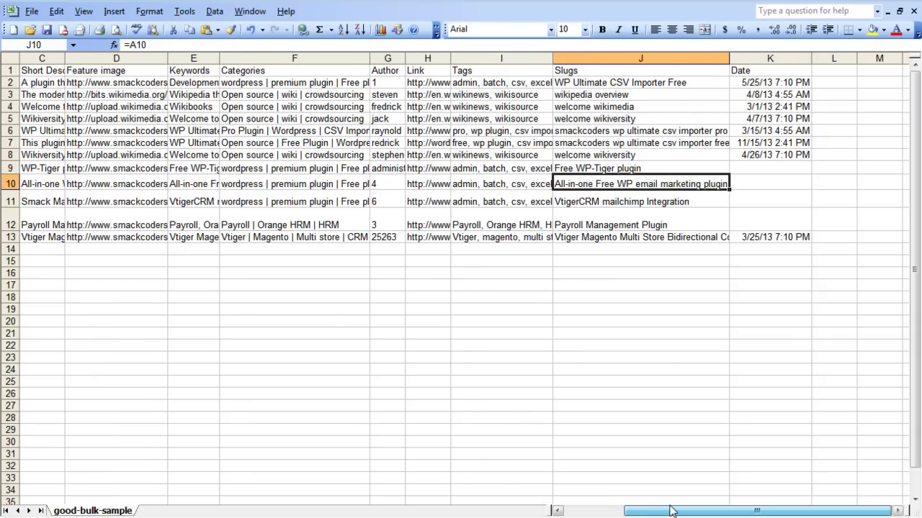
left_click(791, 82)
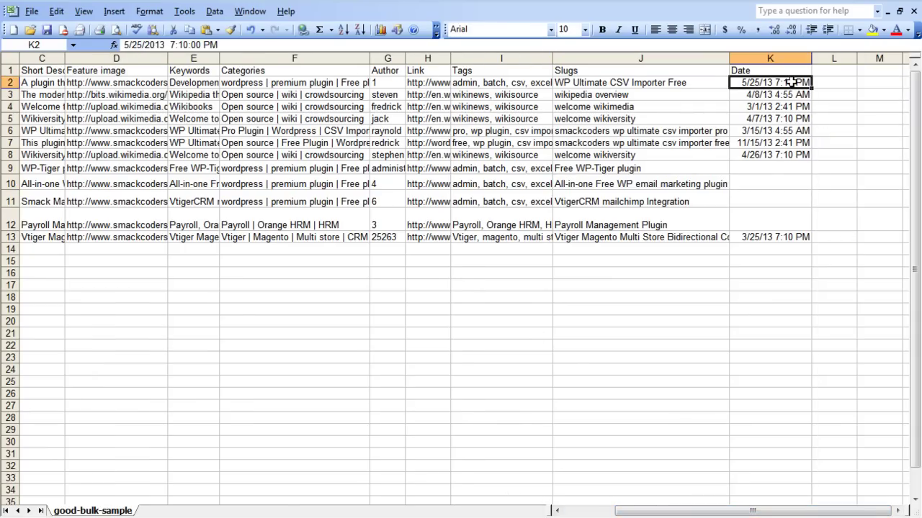
double_click(764, 107)
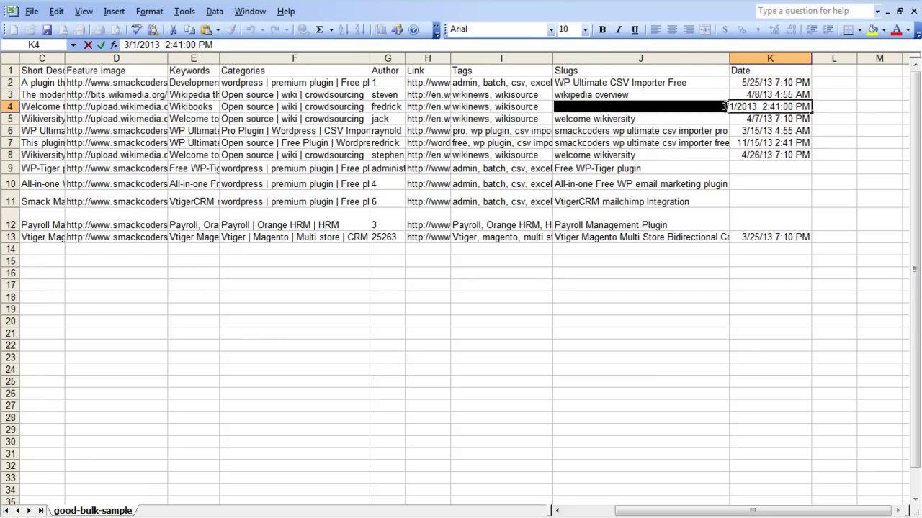
key("BackSpace")
type("4")
key("Return")
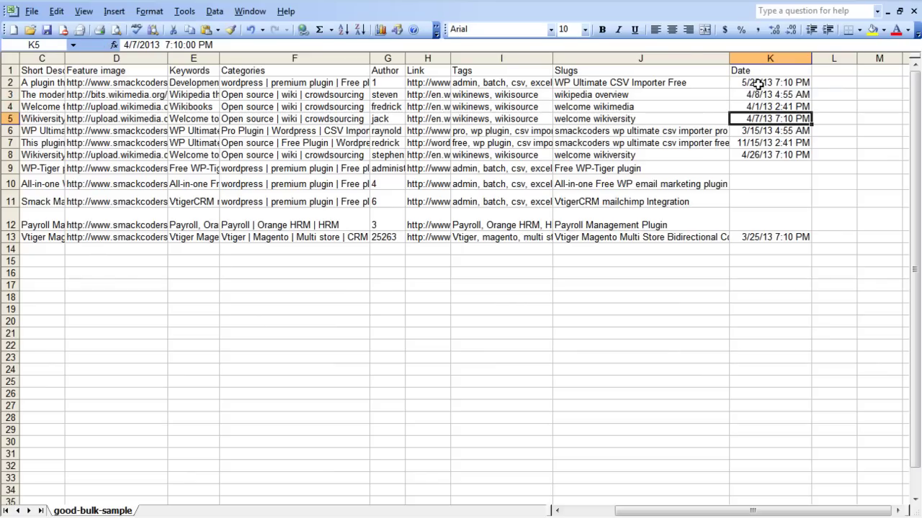
Fill K9 with the date from the cell above, check the blank dates in K10 to K12, and save the file
left_click(761, 169)
key("ctrl+d")
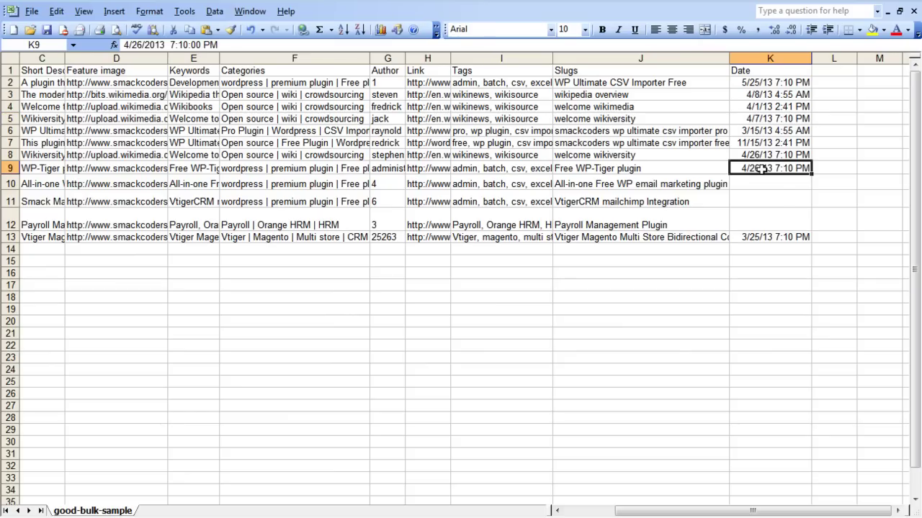
left_click(779, 187)
left_click(778, 204)
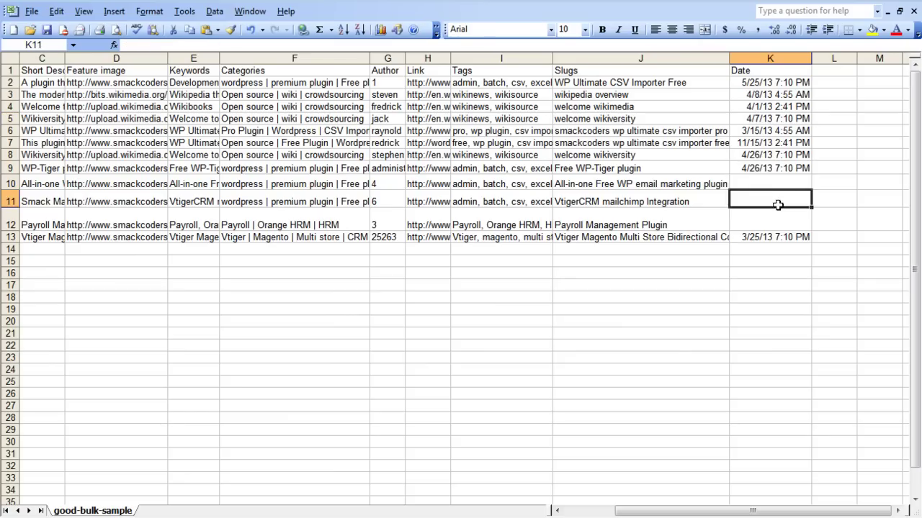
left_click(775, 220)
key("ctrl+s")
key("Return")
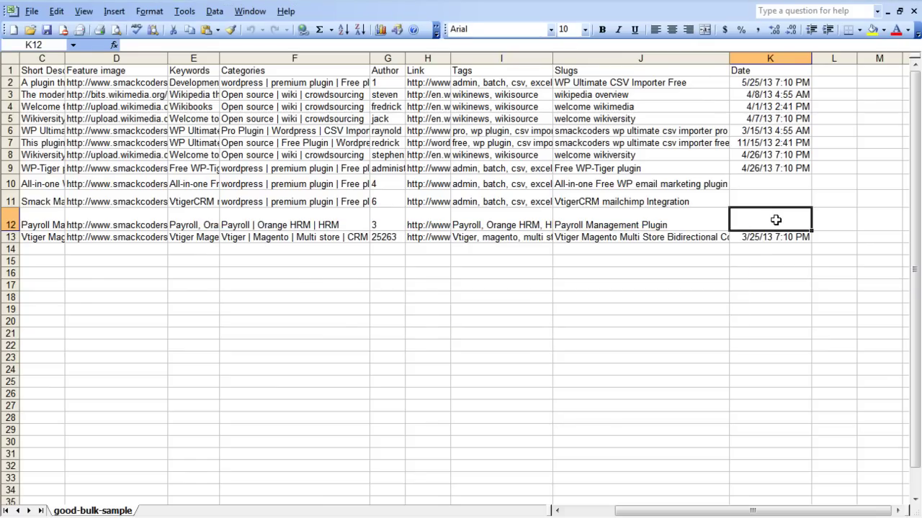
Enter Mytest Post in C14 of the first empty row
left_click(42, 252)
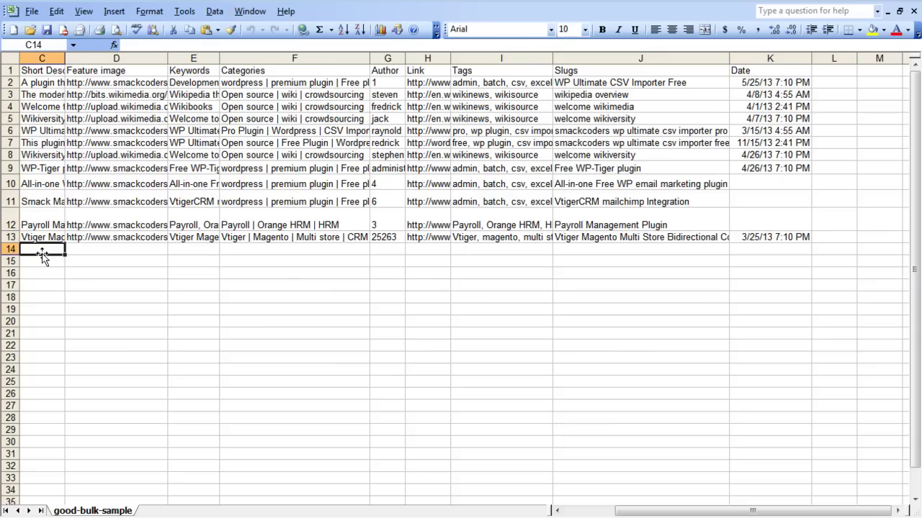
type("M")
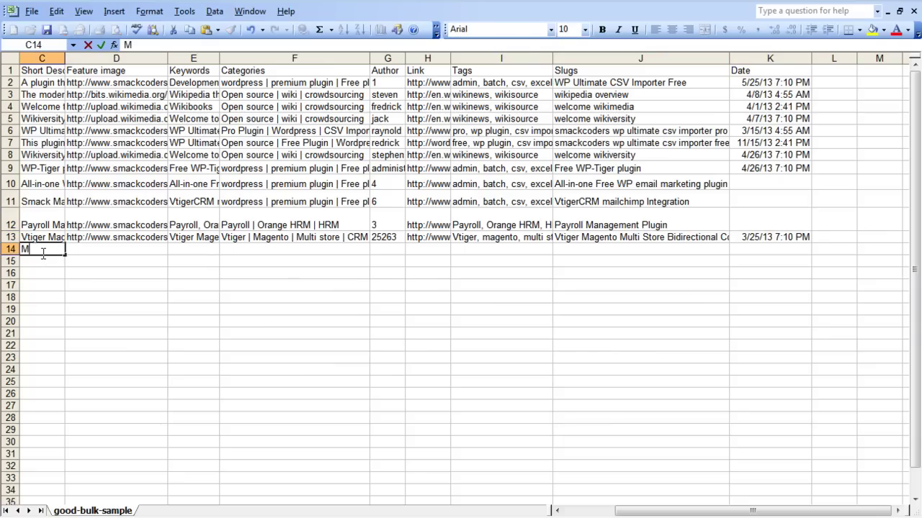
type("ytest Post")
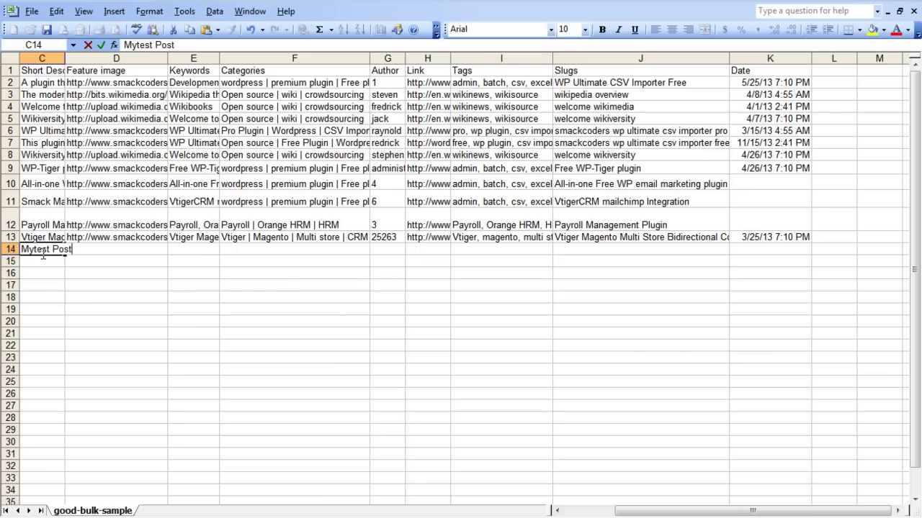
Enter My Test post Content </strong> in D14
key("Tab")
type("My")
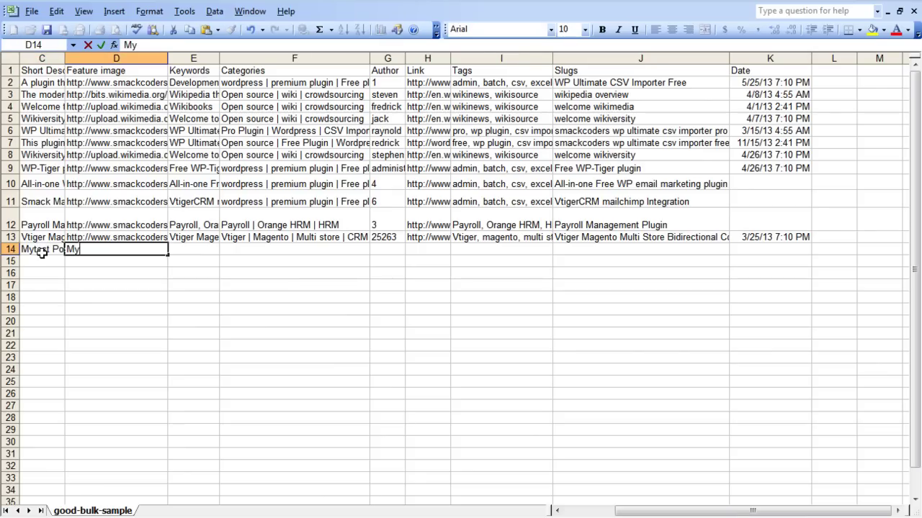
type(" Test post C")
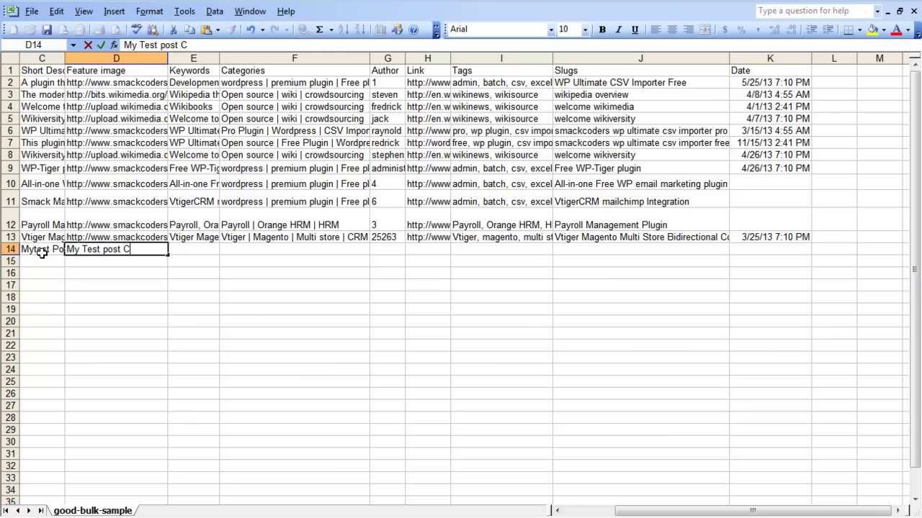
type("ontent <b>")
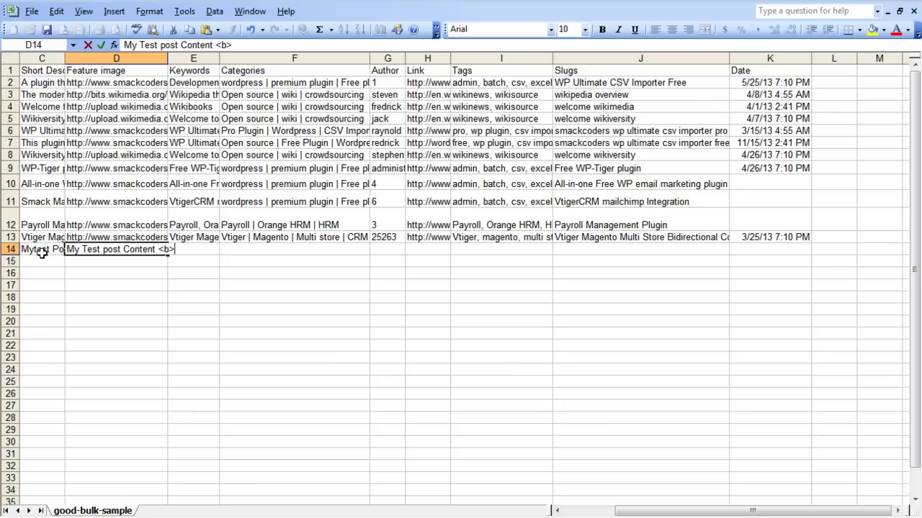
key("BackSpace")
key("BackSpace")
type("strong>")
key("BackSpace")
key("BackSpace")
key("BackSpace")
key("BackSpace")
key("BackSpace")
key("BackSpace")
key("BackSpace")
type("/strong>")
key("Return")
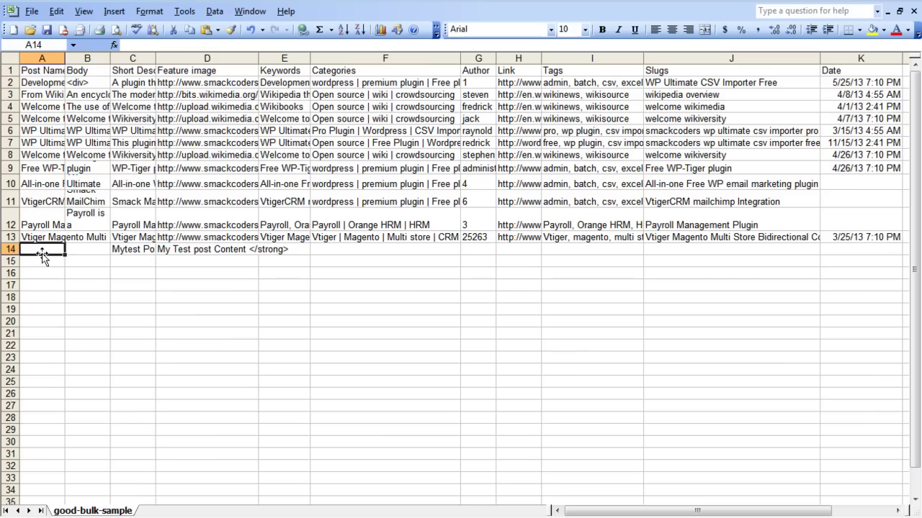
Clear the test post title from C14 and the test content from D14
left_click(172, 249)
double_click(173, 249)
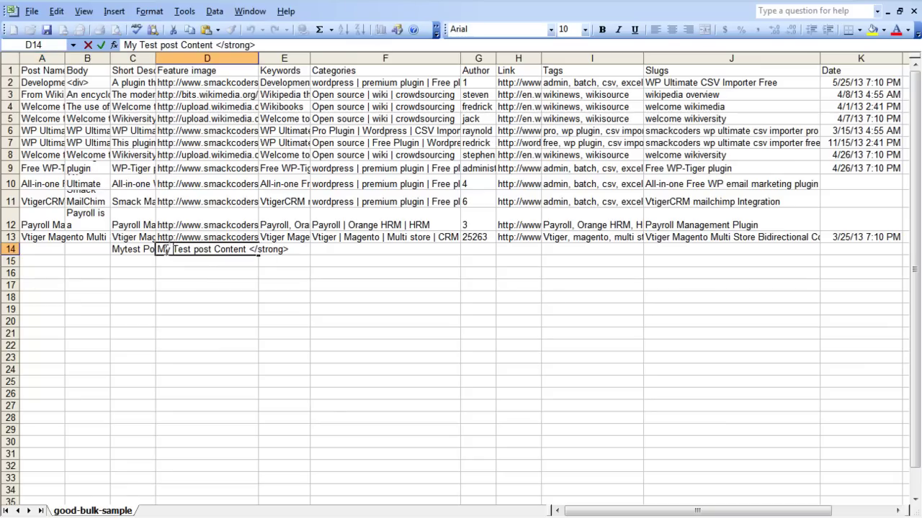
left_click(133, 249)
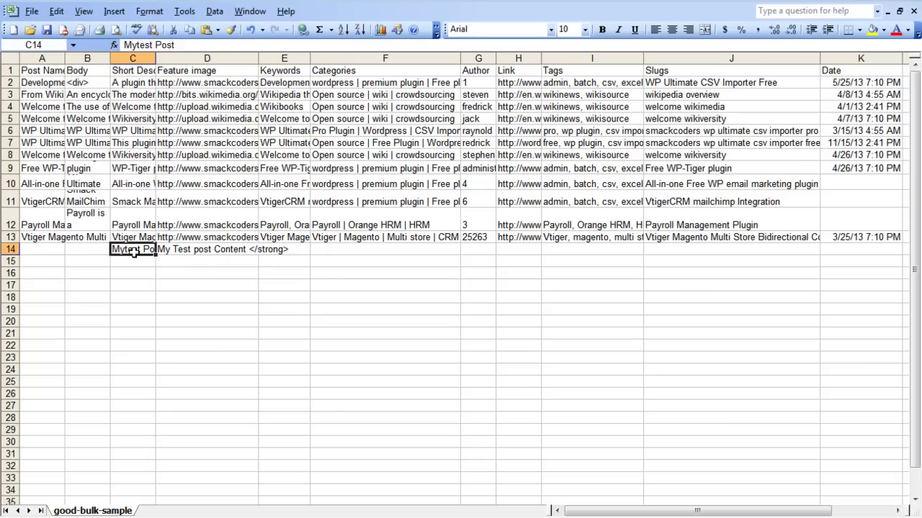
key("Delete")
key("Right")
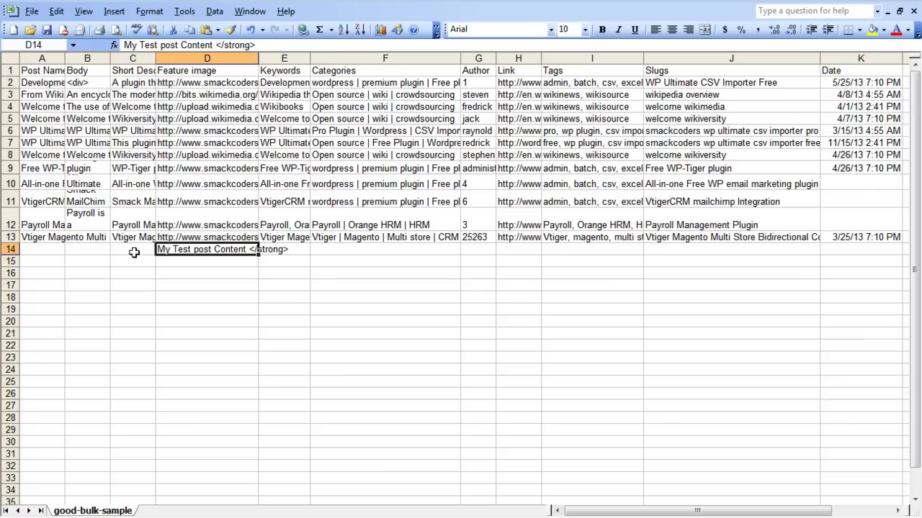
key("Delete")
Enter My Test Post as the post name in A14
left_click(54, 252)
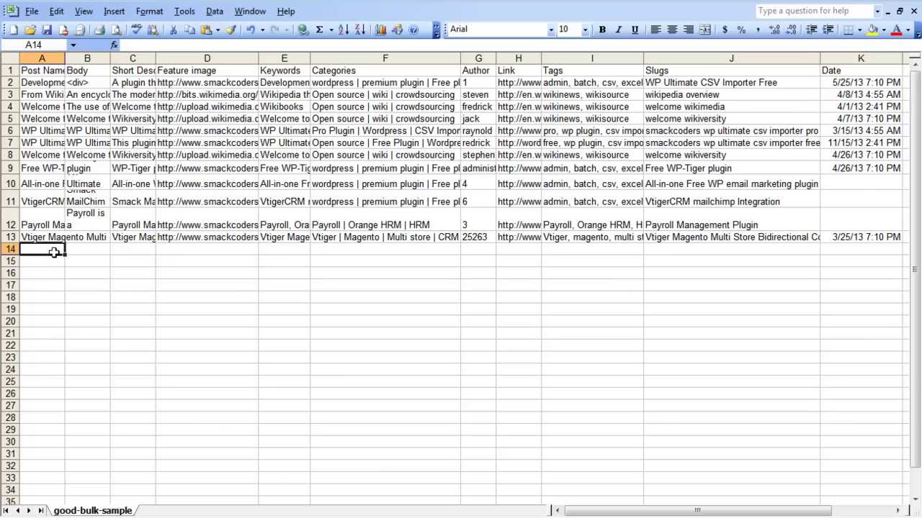
type("Mtest")
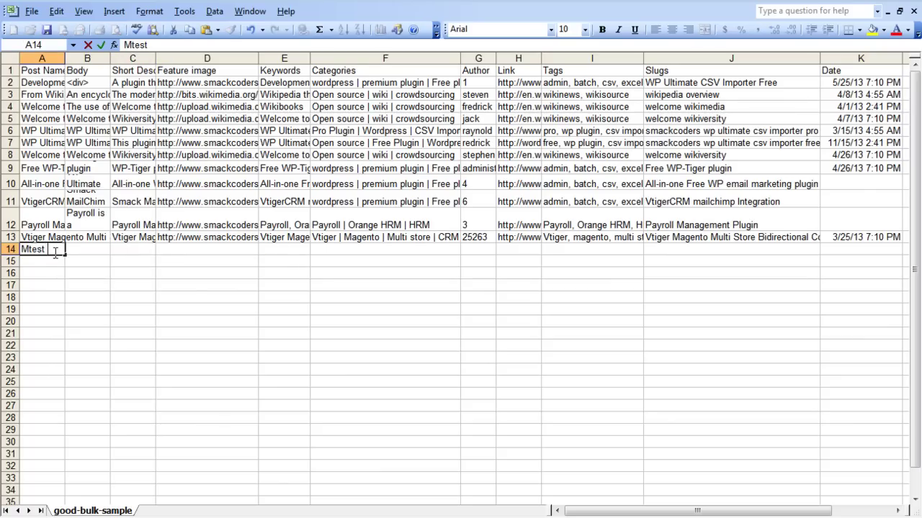
key("BackSpace")
key("BackSpace")
key("BackSpace")
key("BackSpace")
type("y Tet")
key("BackSpace")
type("st Post")
key("Tab")
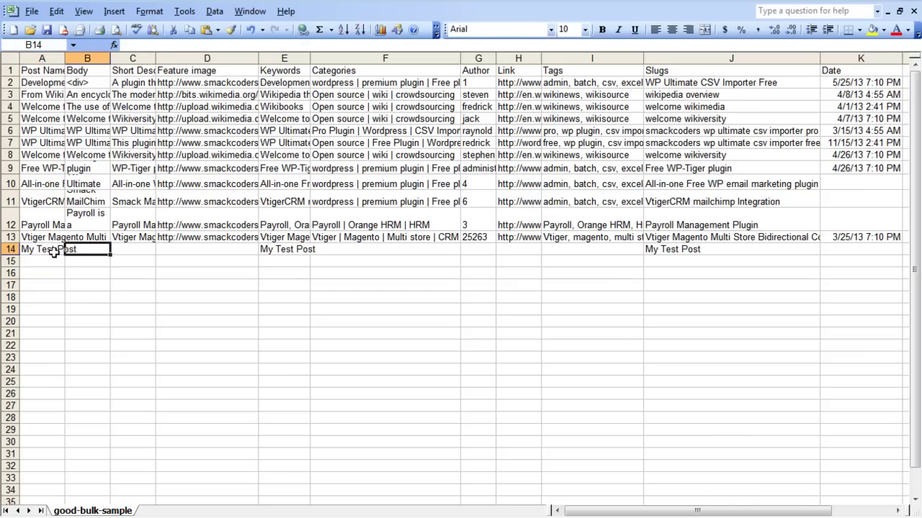
Enter "My test post content here. It can be html. <strong> My html content is displayed here </strong>. See the output after import." in B14
type("My tset")
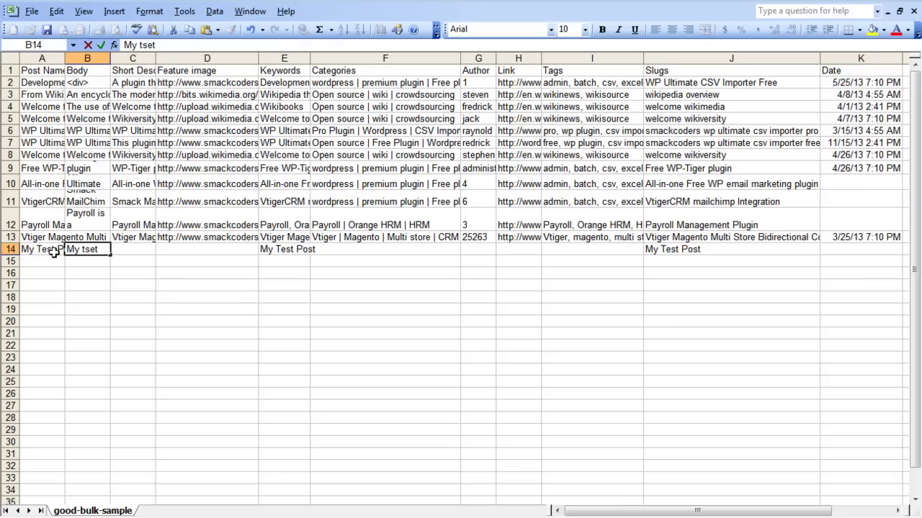
key("BackSpace")
key("BackSpace")
key("BackSpace")
type("est poat content")
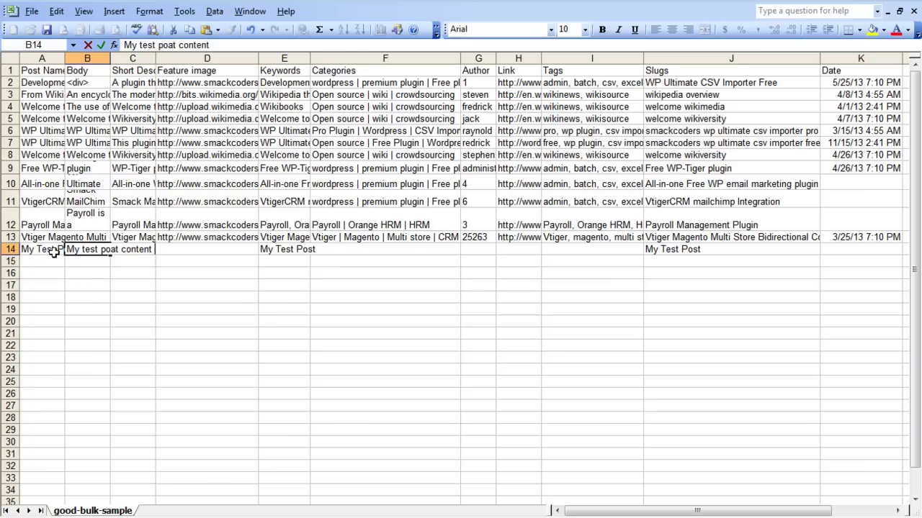
key("BackSpace")
key("BackSpace")
key("BackSpace")
key("BackSpace")
key("BackSpace")
key("BackSpace")
key("BackSpace")
key("BackSpace")
key("BackSpace")
key("BackSpace")
type("st content here. It")
key("BackSpace")
type("t can b")
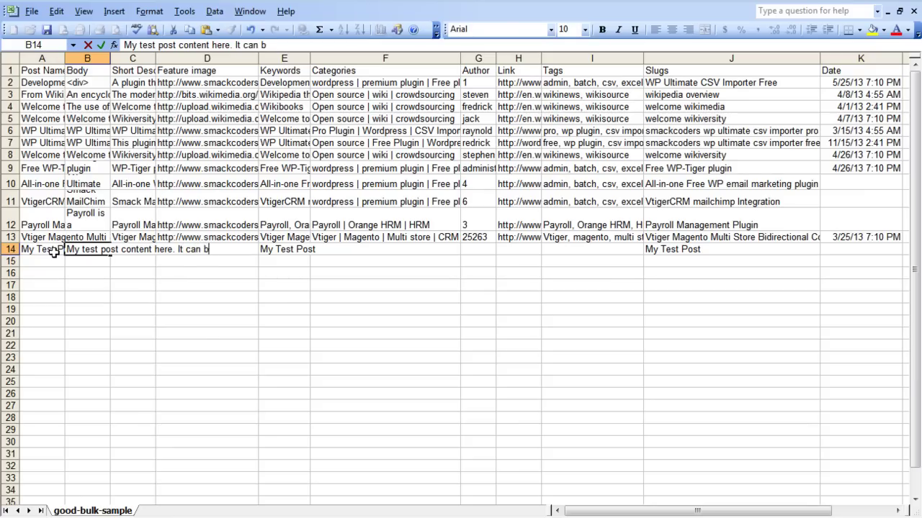
type("e html. <str")
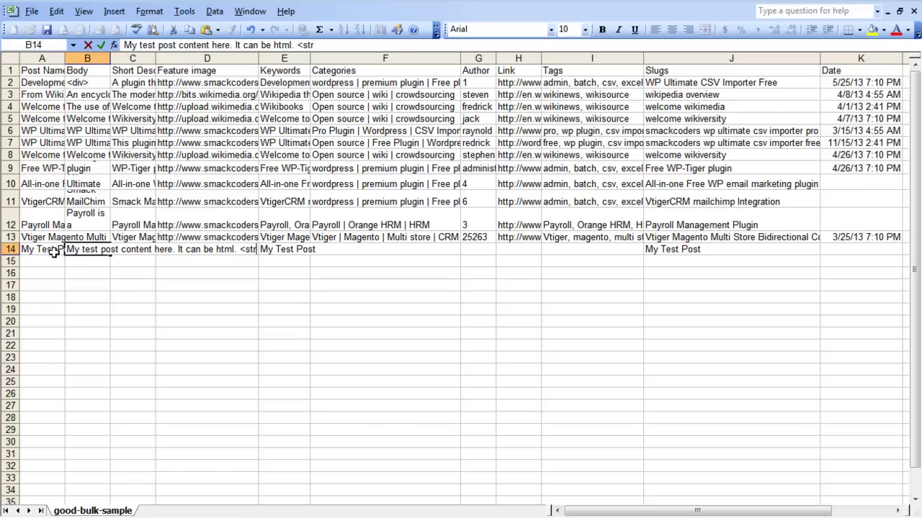
type("iong>")
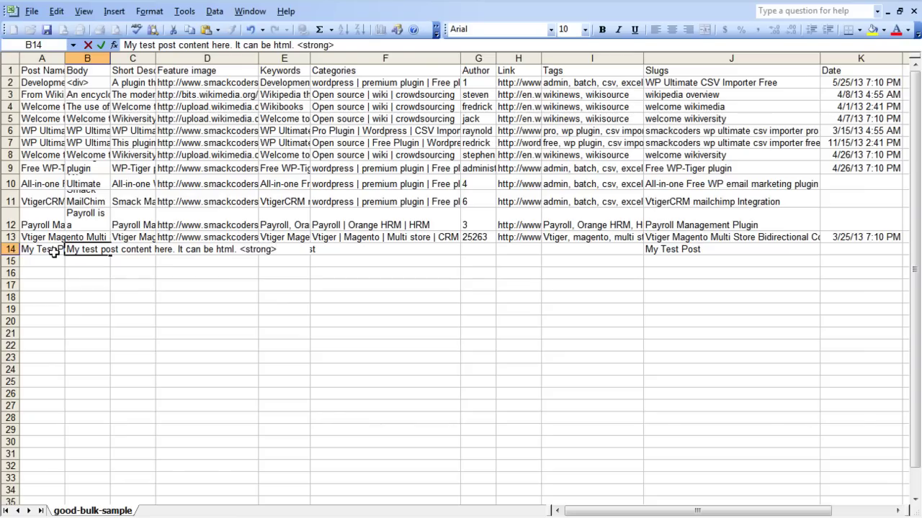
type(" Myt")
key("BackSpace")
type("html conte")
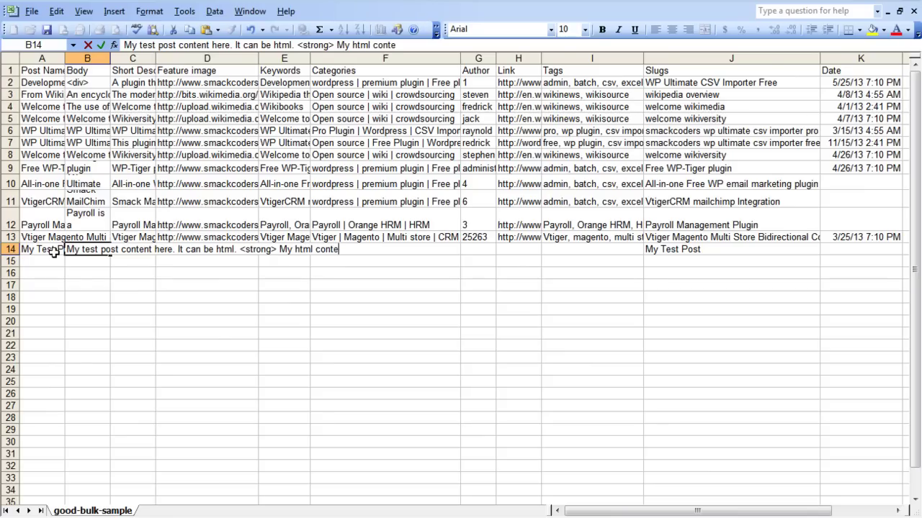
type("nt is display")
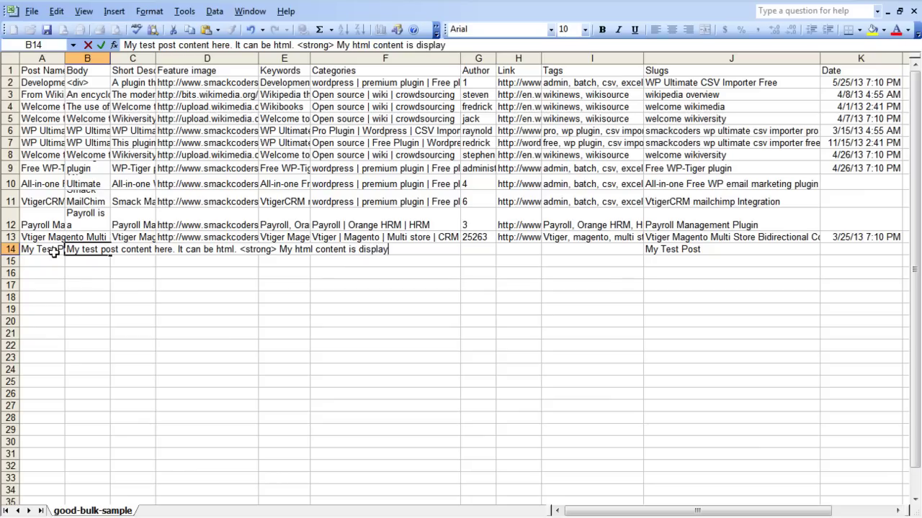
type("ed here")
type(" <?stron")
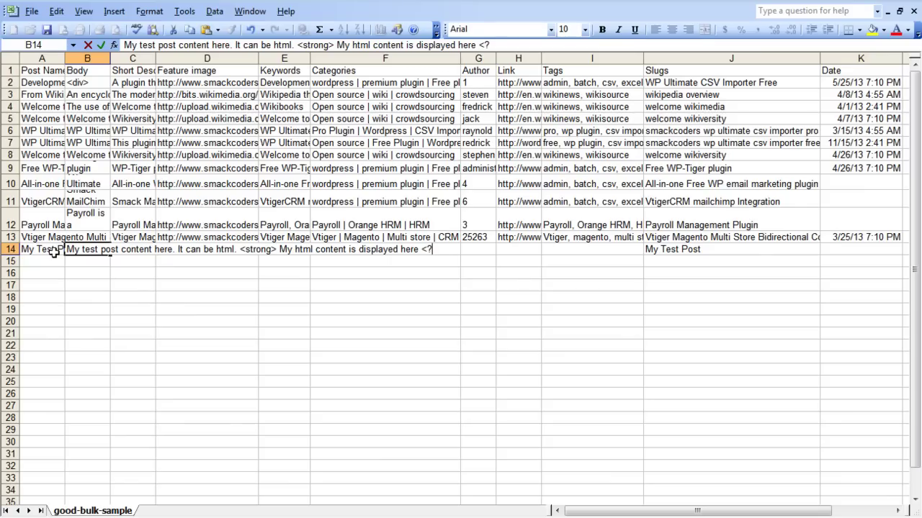
type("g")
key("BackSpace")
key("BackSpace")
key("BackSpace")
key("BackSpace")
key("BackSpace")
key("BackSpace")
key("BackSpace")
type("/strong>")
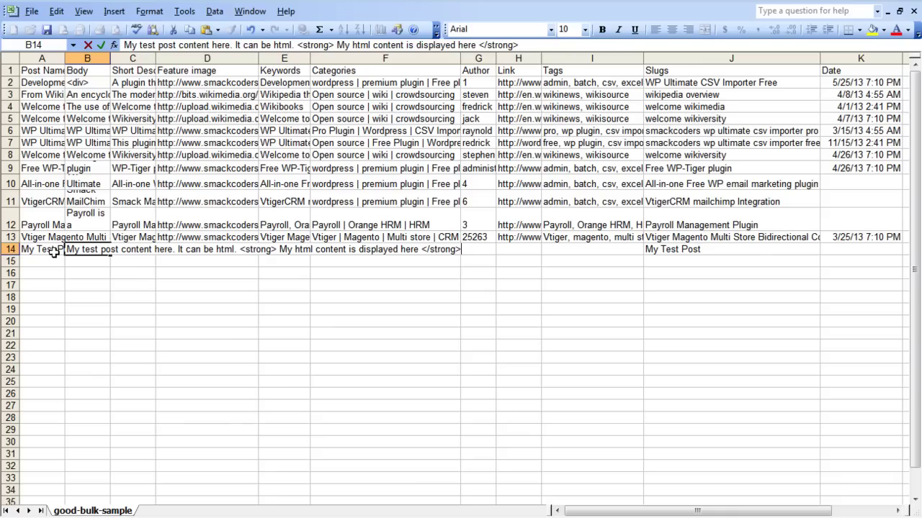
type(". See the o")
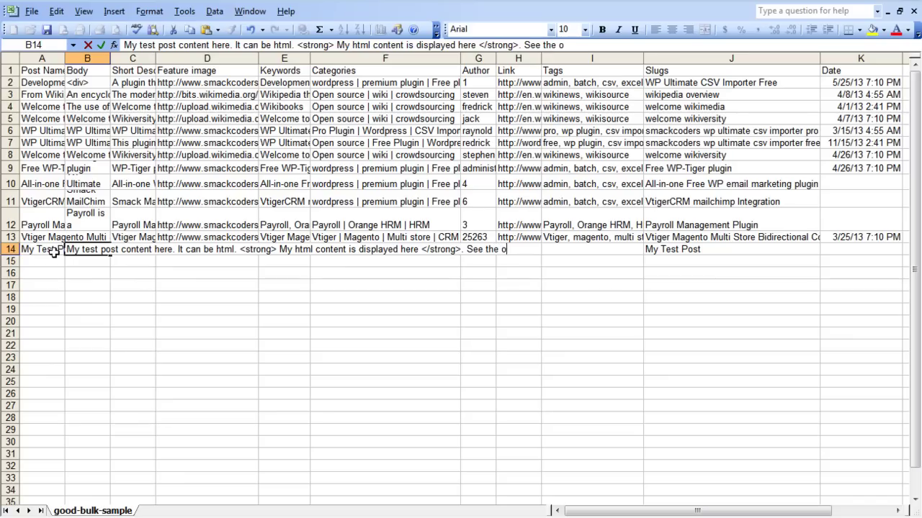
type("utput after import.")
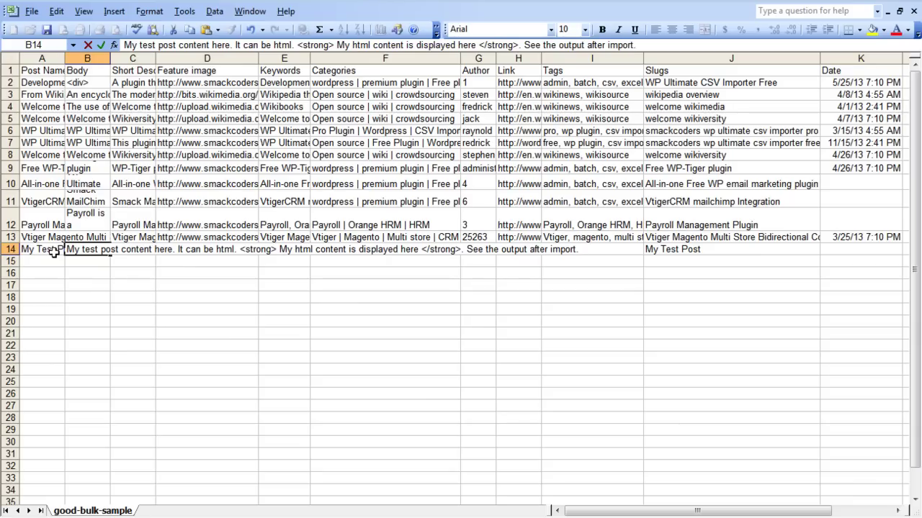
key("Tab")
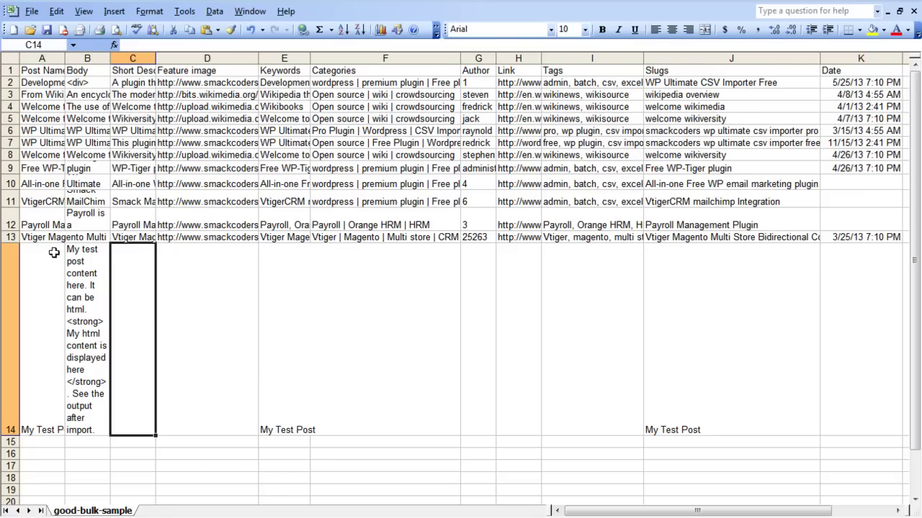
Enter "Sample HTML content with proper category and tag formats" as the short description in C14
type("Smack MailChimp VTiger CRM connector extension Syncs the Mail Chimp List to in VTiger CRM Leads, Contacts and Accounts Modules. You can easily sync, edit, save and manage your mailchimp contacts and list from VTiger admin.")
key("Escape")
type("Sam")
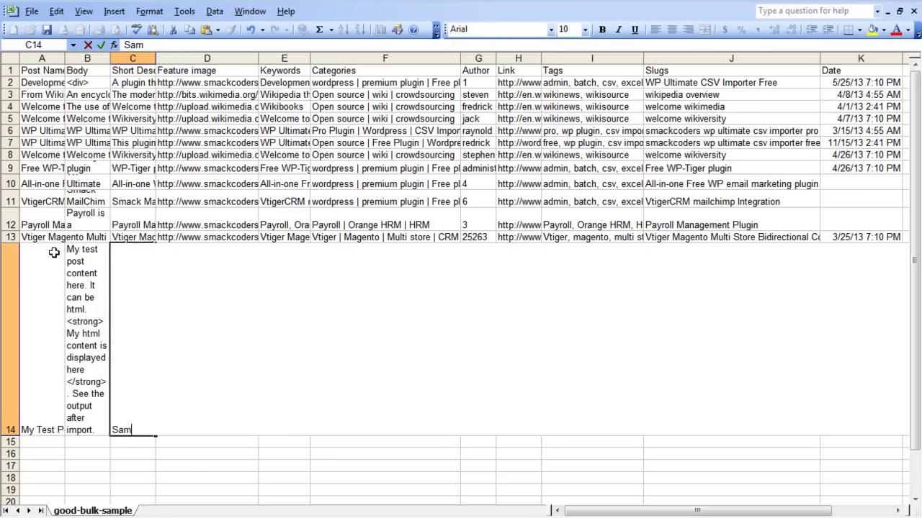
type("ple HTML ")
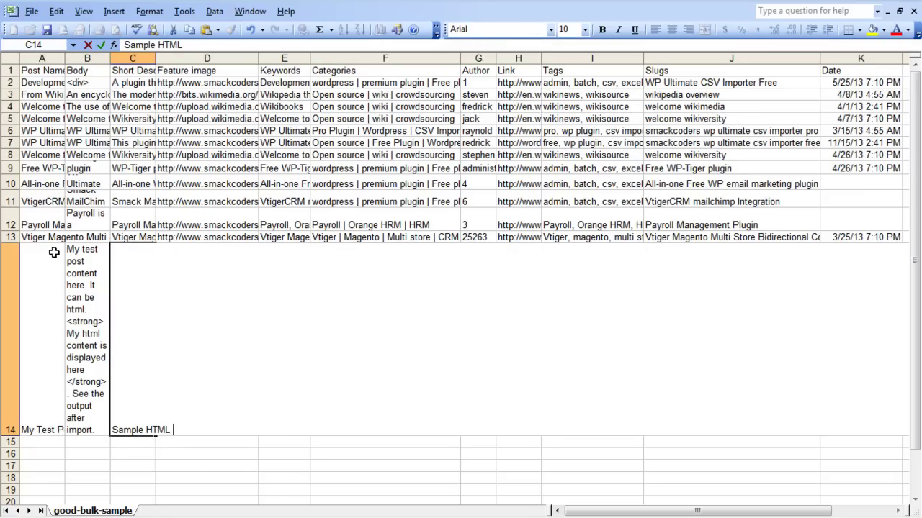
type("content wi")
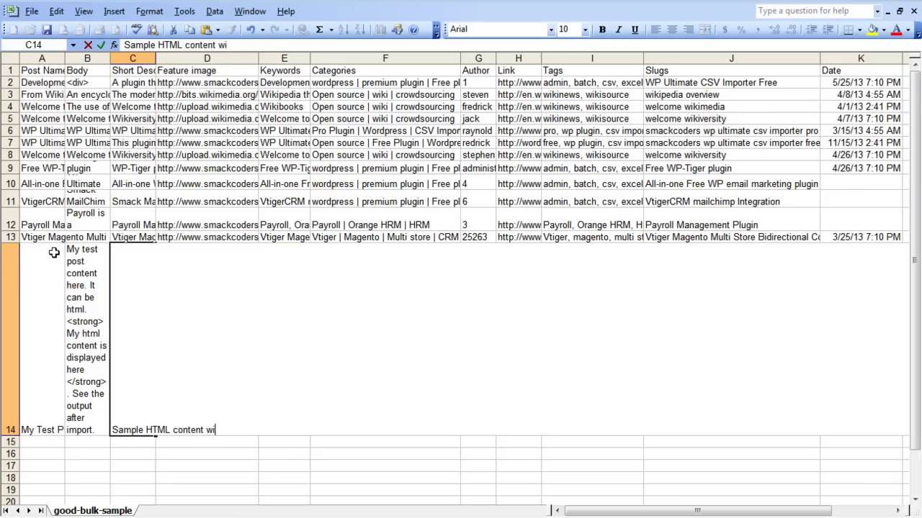
type("th proper catego")
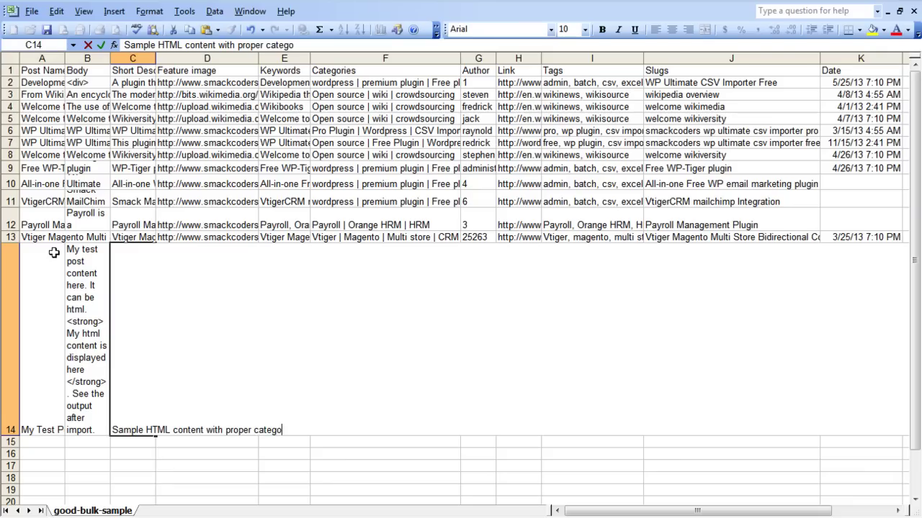
type("ry and tag formats")
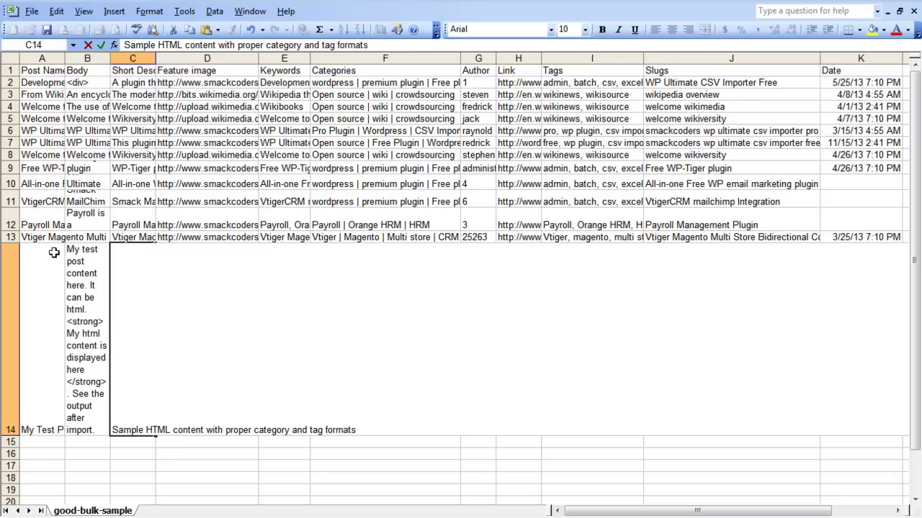
key("Tab")
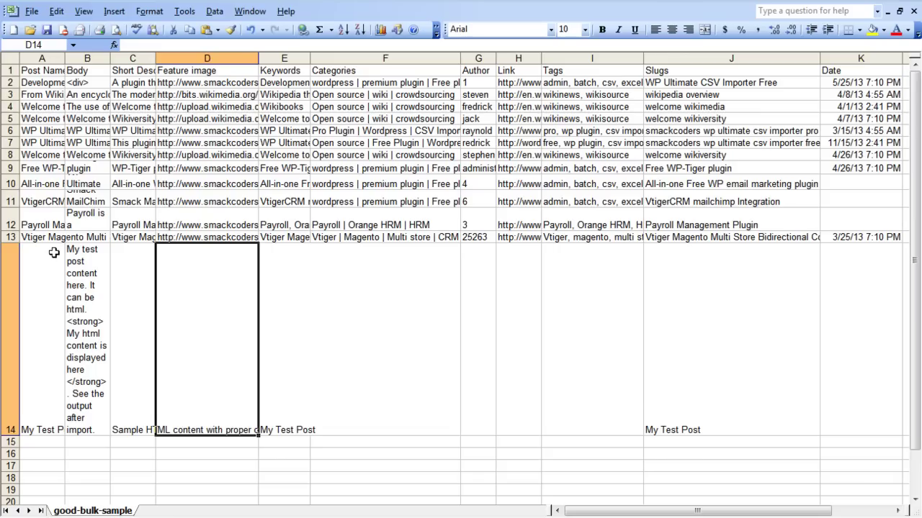
Copy the feature image URL from D4 into D14 of the test post row
left_click(215, 106)
key("ctrl+c")
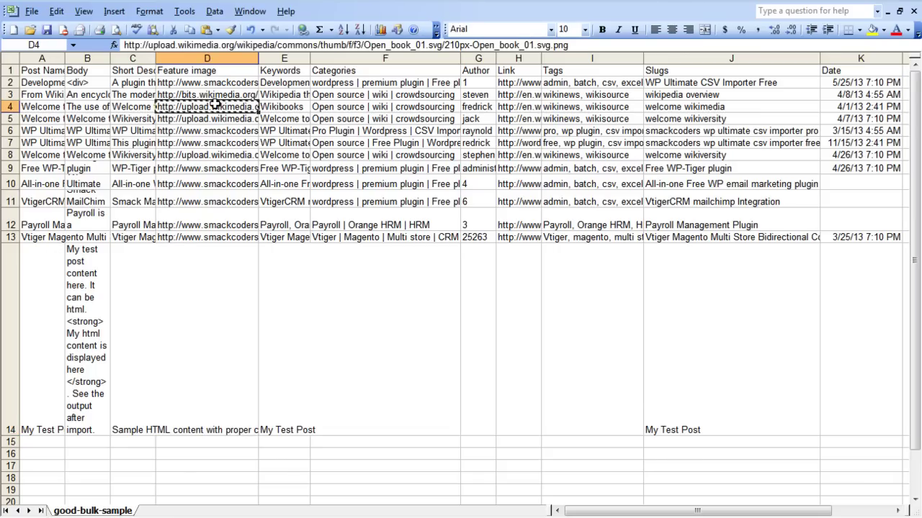
left_click(237, 388)
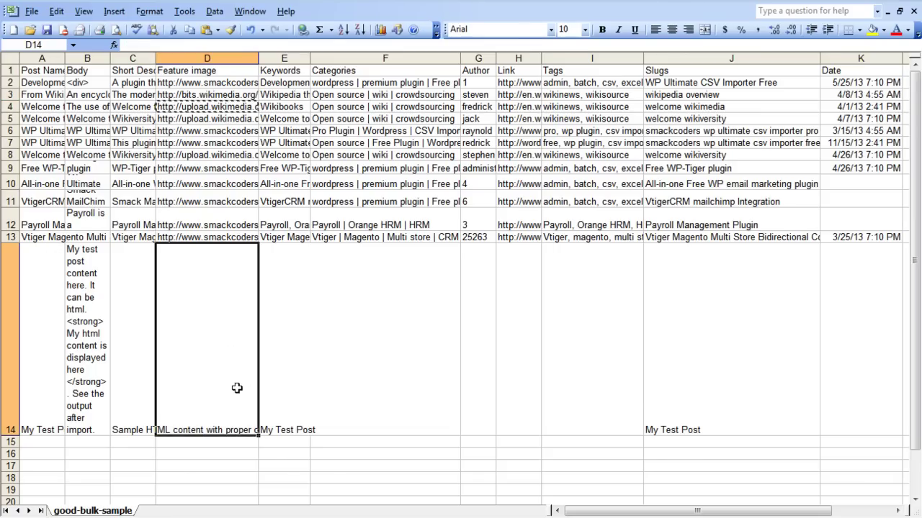
key("ctrl+v")
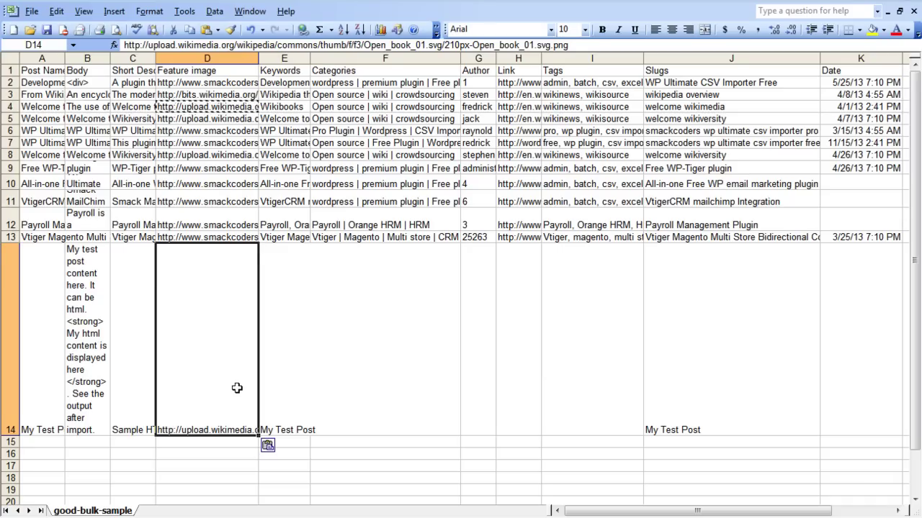
Replace the keywords formula in E14 with "Any custom field content can be given here"
key("Right")
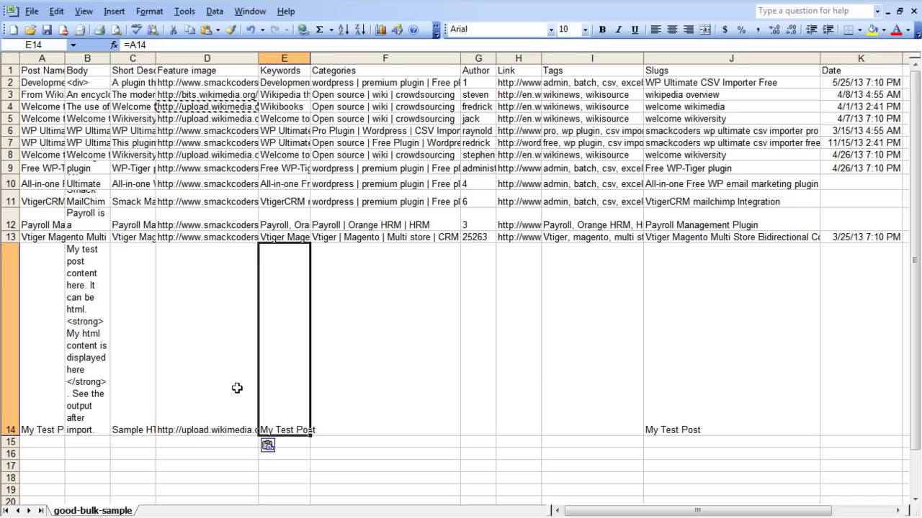
type("Any ")
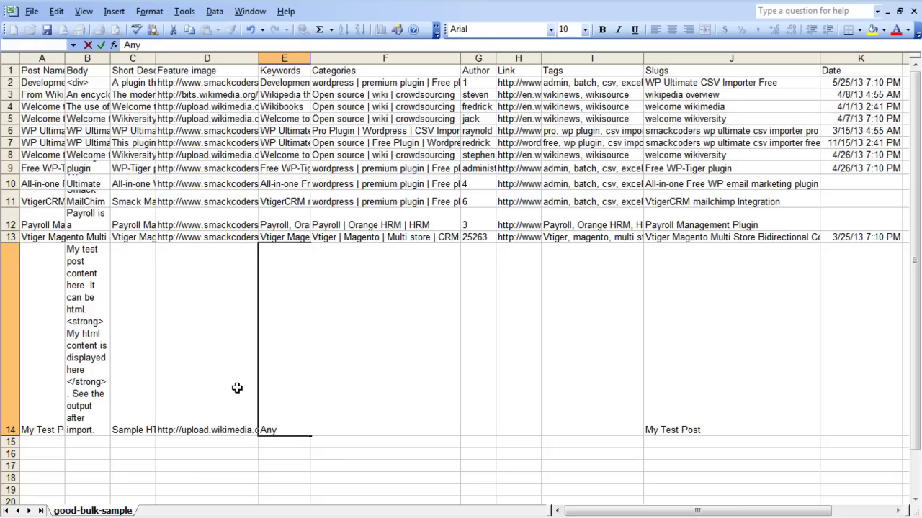
type("custo field conte")
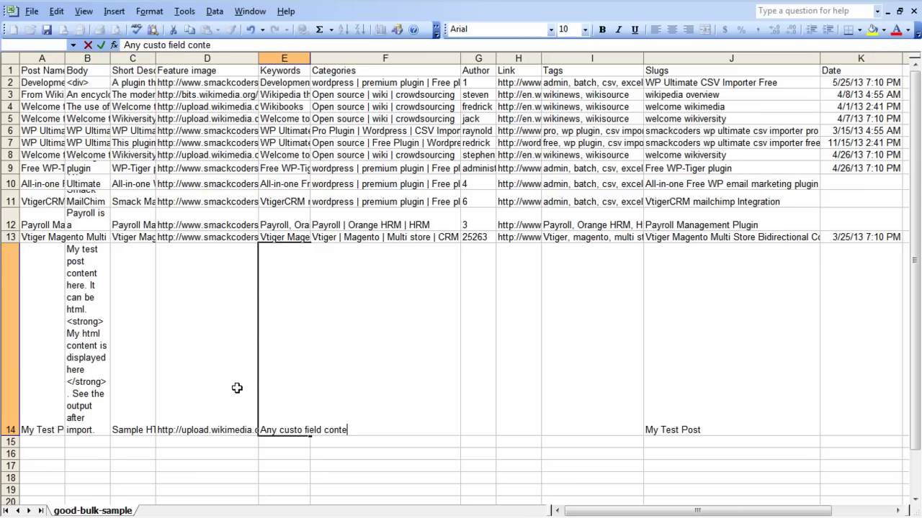
type("nt can be give")
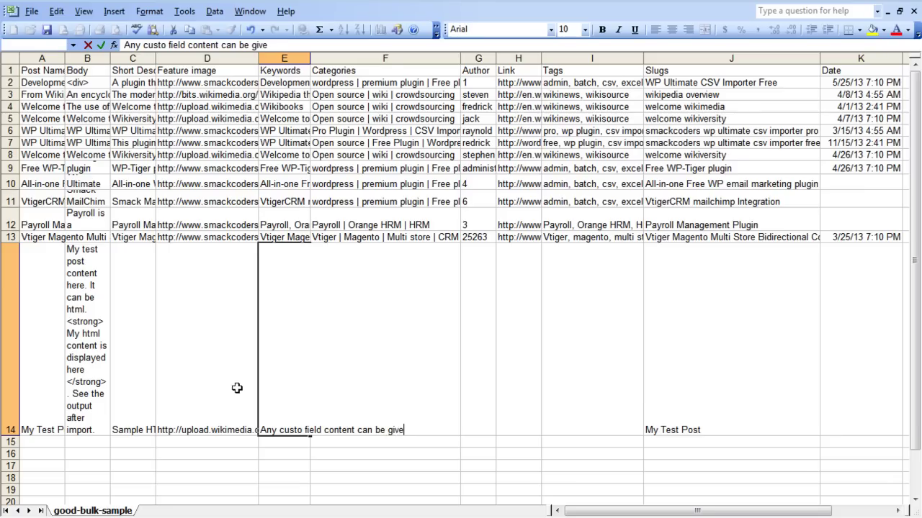
type("n here")
key("Tab")
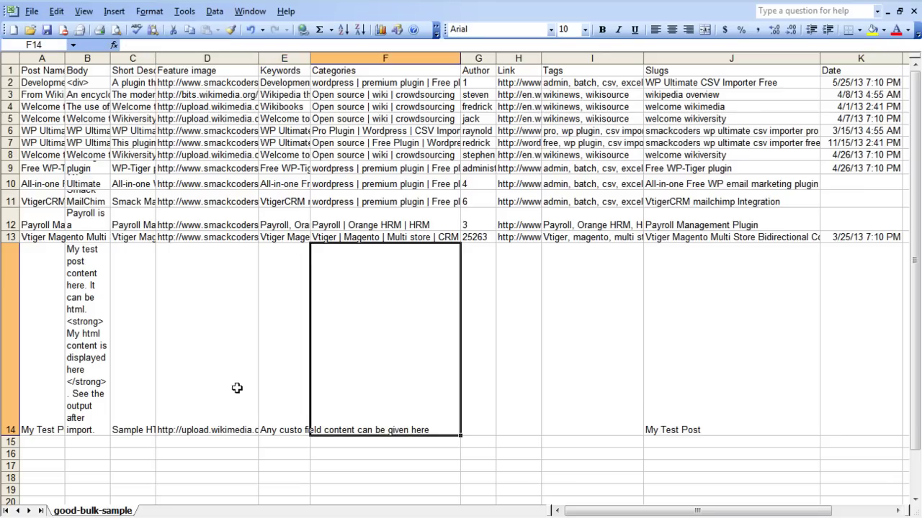
key("Left")
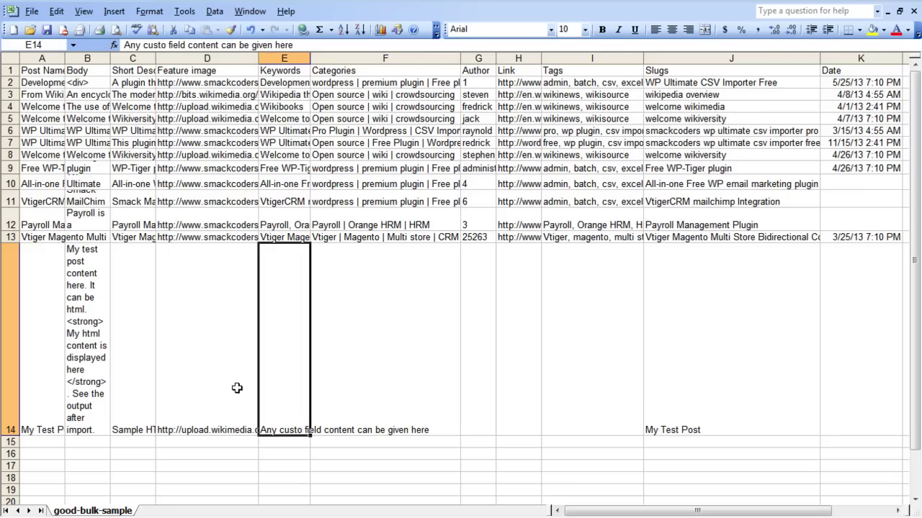
left_click(167, 44)
type("m")
key("Tab")
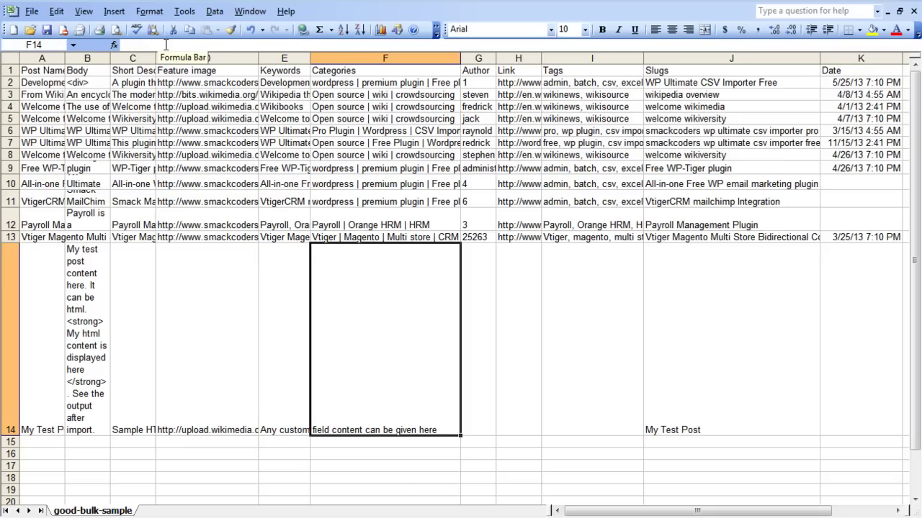
Enter "Category1 | Category 2 | Test" as the categories of the test post in F14
type("Cate")
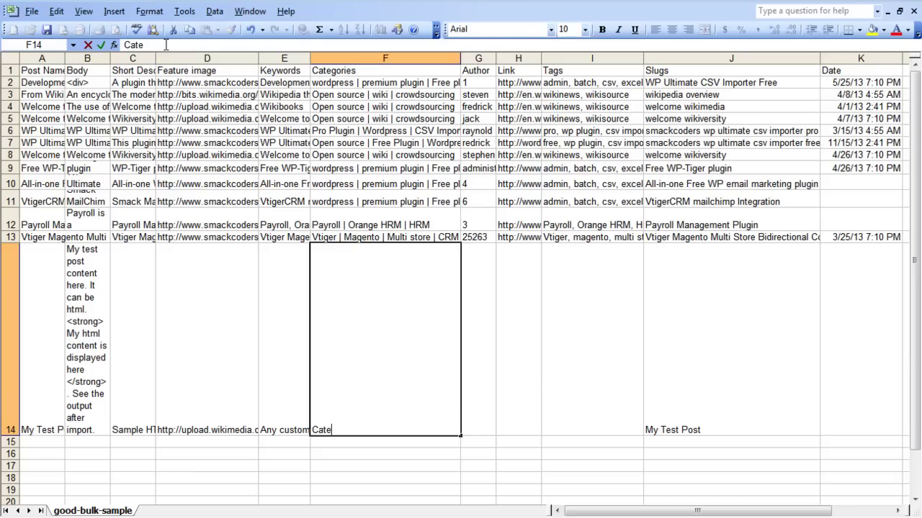
type("gory")
type("1 ")
type("|")
type(" Catego")
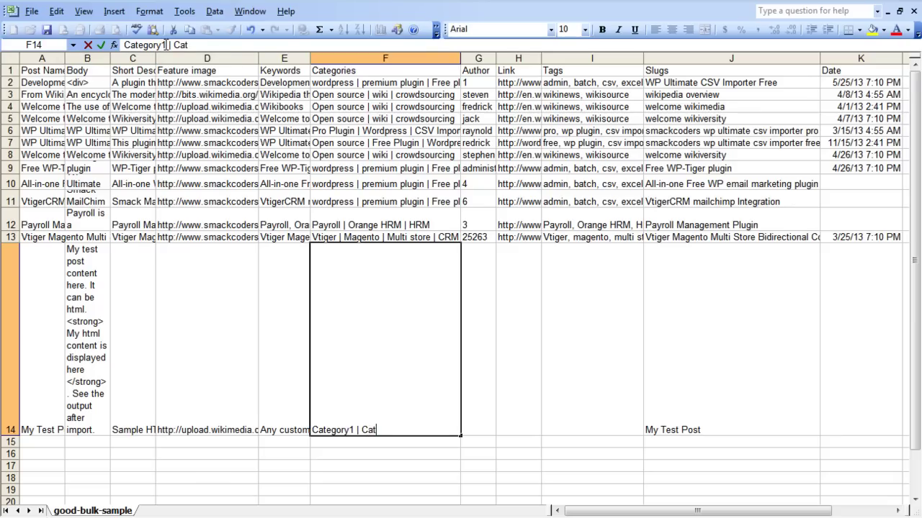
type("ry 2 | Test")
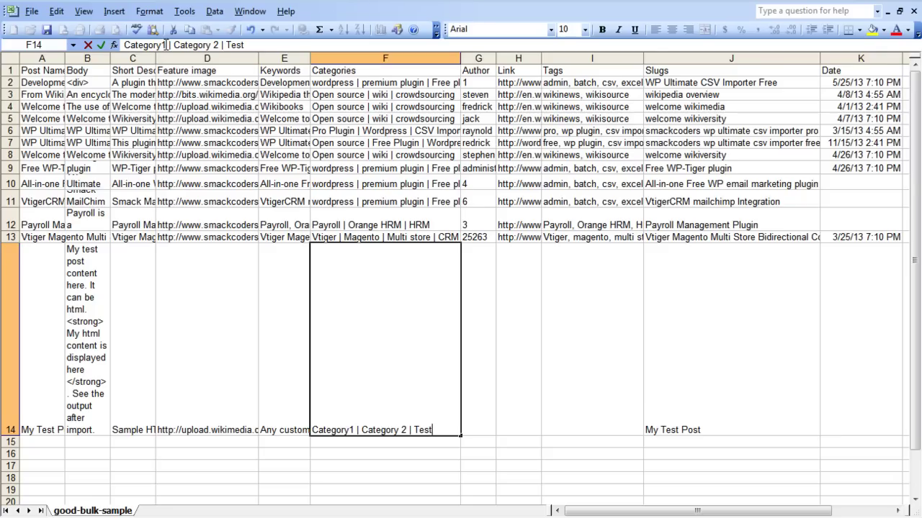
key("Tab")
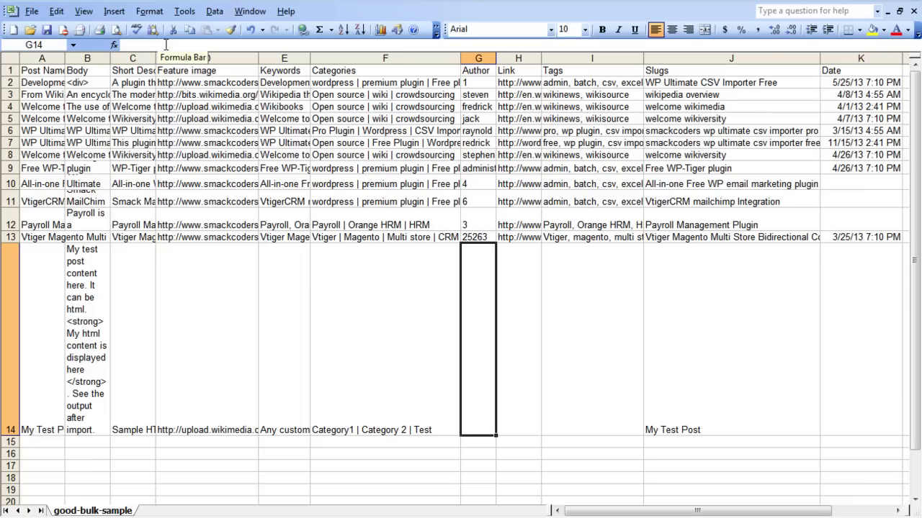
type("Ra")
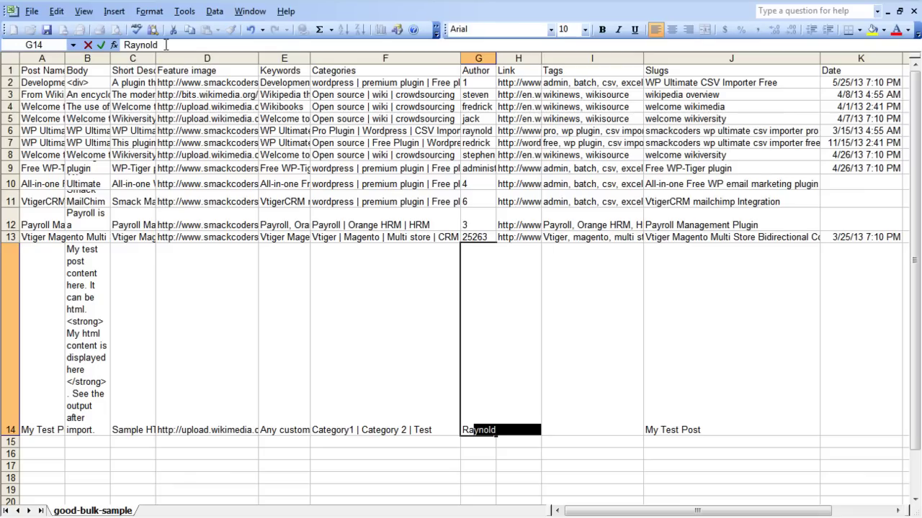
key("BackSpace")
key("BackSpace")
key("BackSpace")
type("raynold")
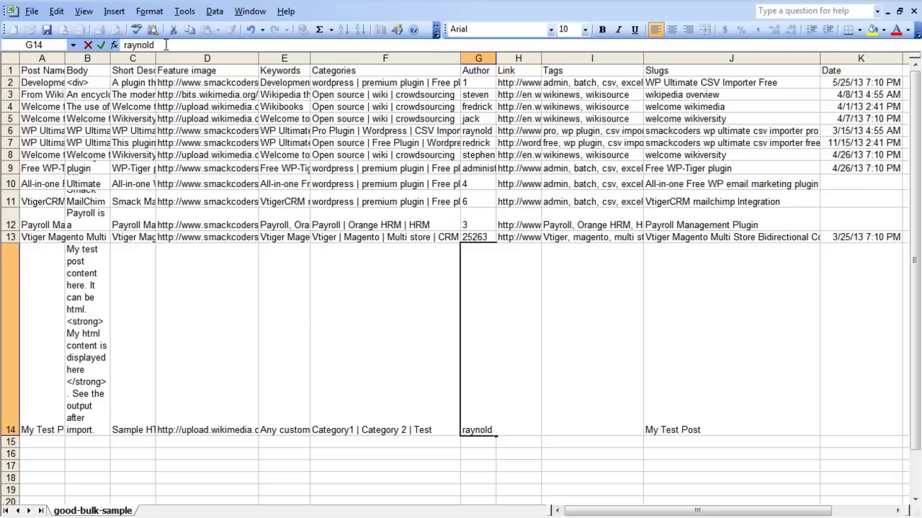
key("Tab")
key("ctrl+v")
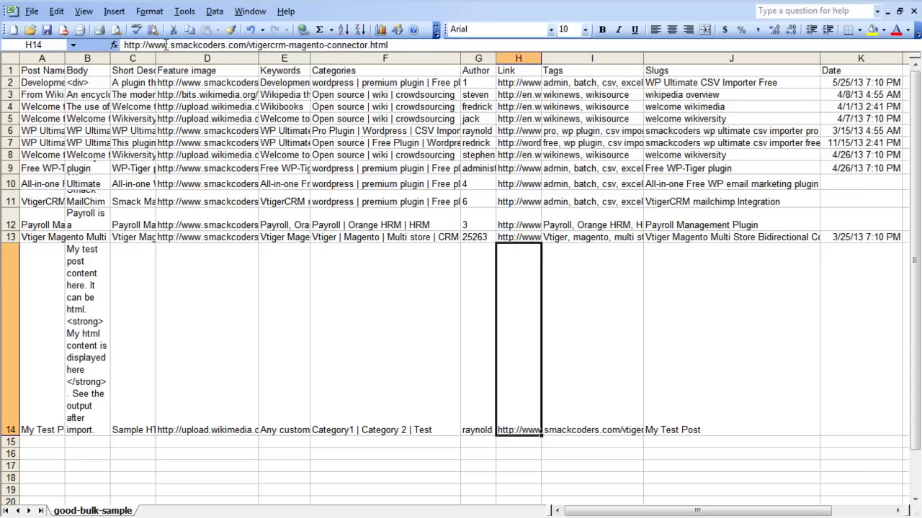
key("Tab")
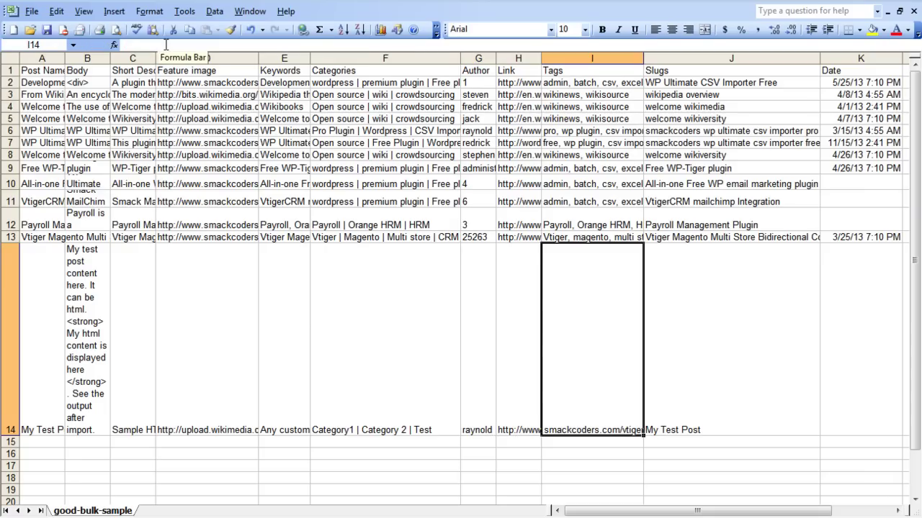
Enter "tag1, tags2, tagging" as the tags of the test post in I14
type("ta")
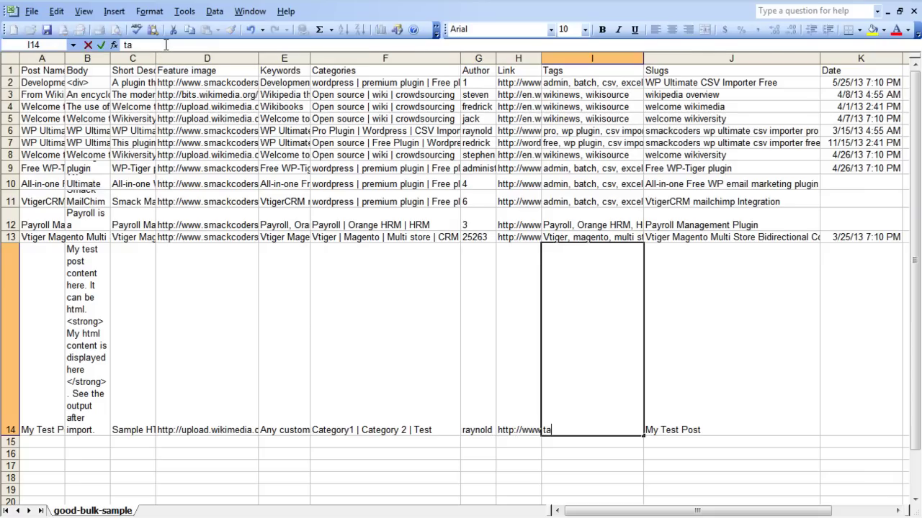
type("g1, tags2, t")
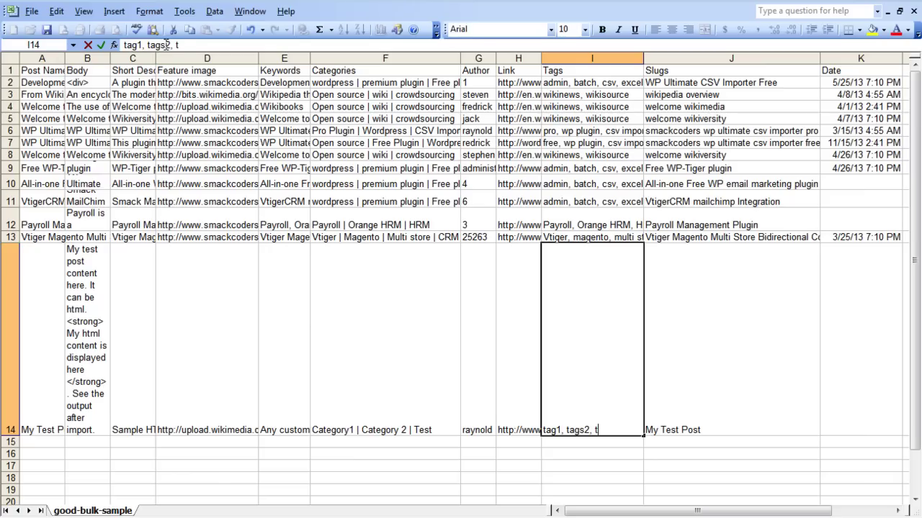
type("agging")
key("Tab")
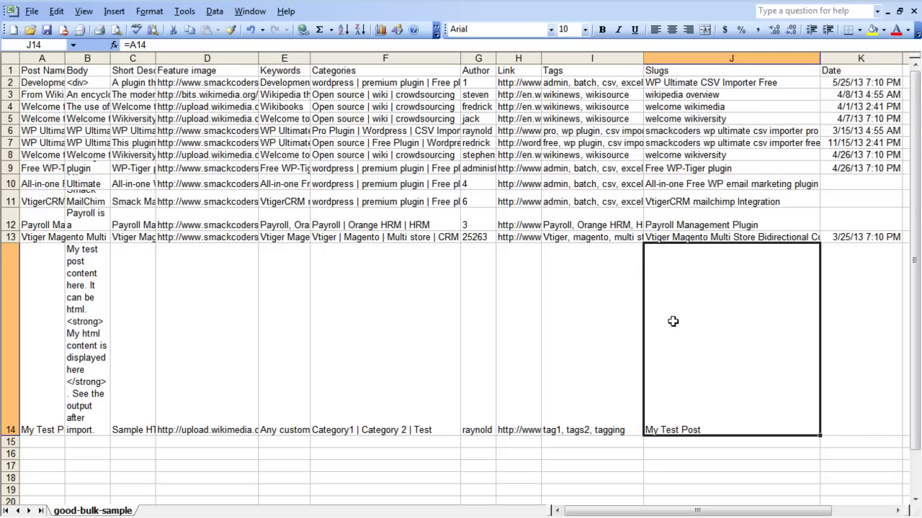
Replace the slug formula in J14 with the text "My test post in HTML"
double_click(689, 414)
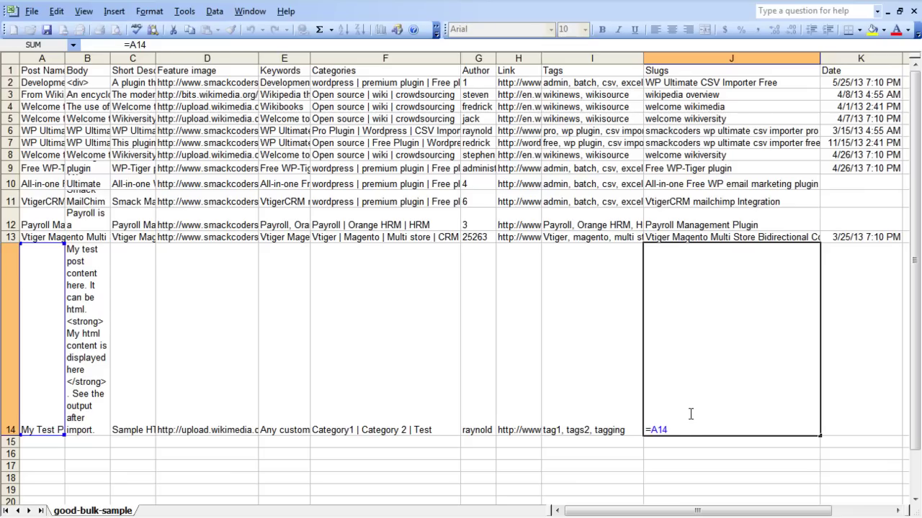
key("Return")
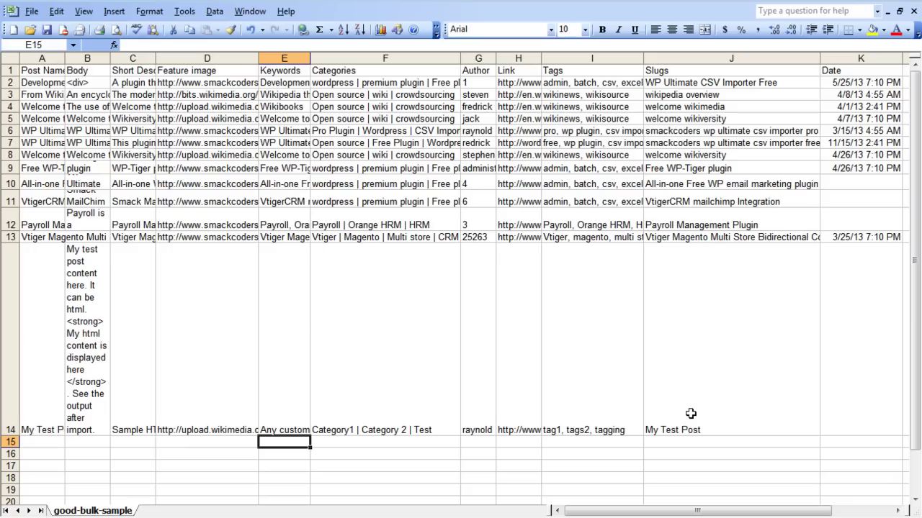
left_click(691, 413)
key("Delete")
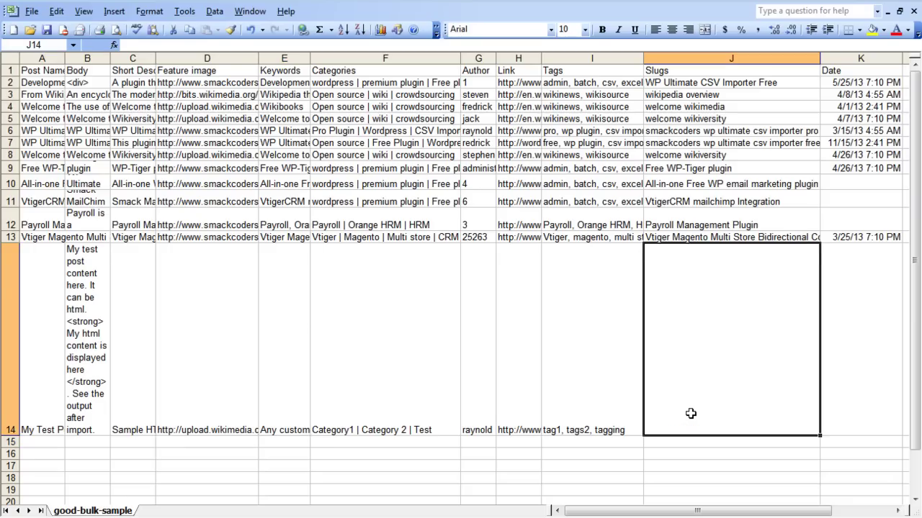
type("My test post ")
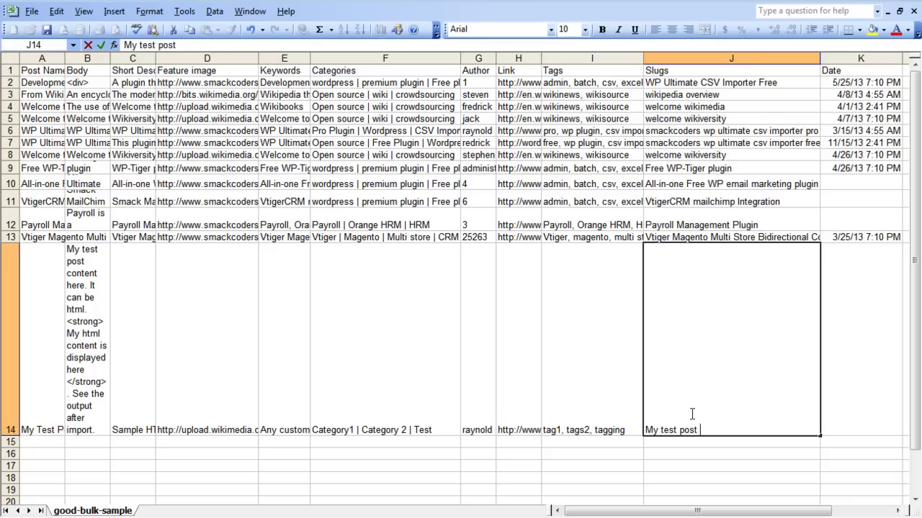
type("in HTML")
key("Tab")
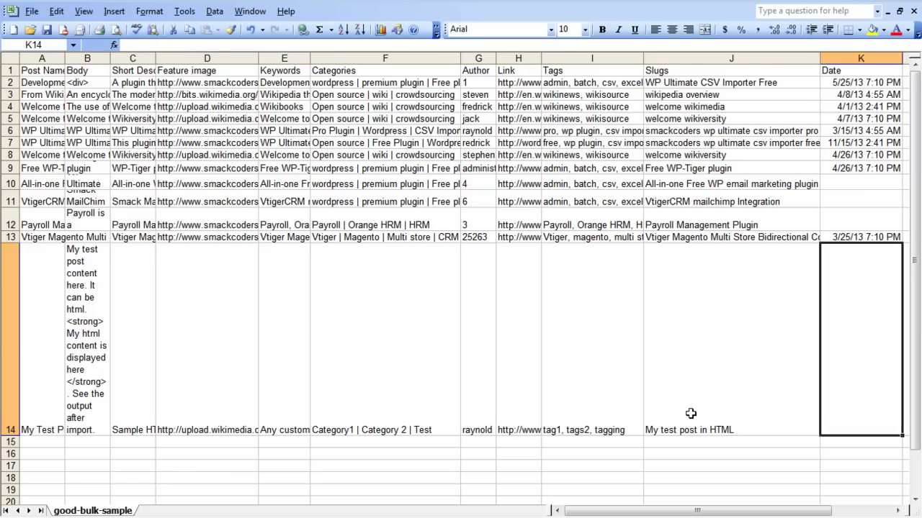
Enter 25/8/2013 as the date of the test post in K14 and reselect that cell
type("25/")
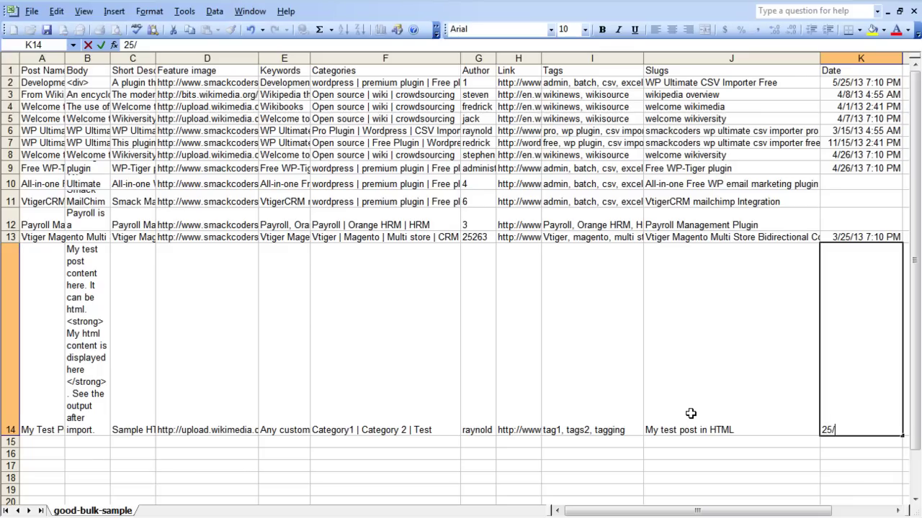
type("8/2013")
key("Return")
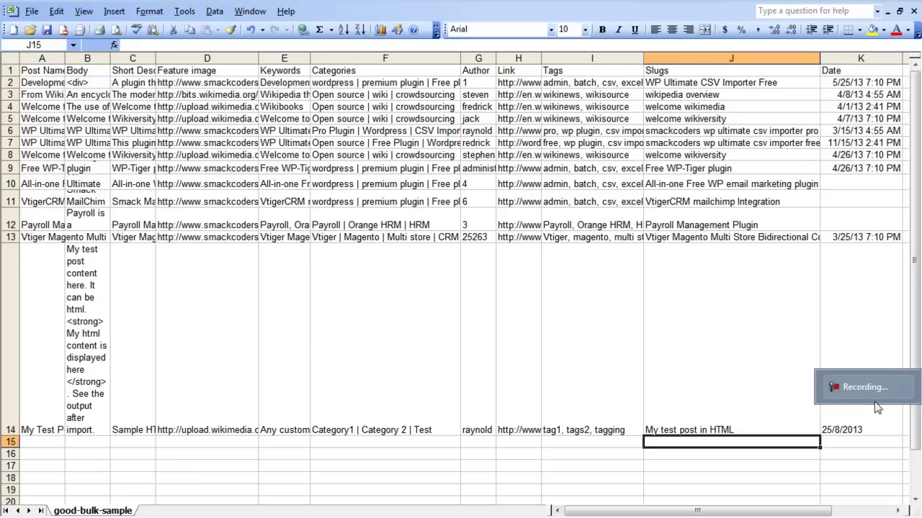
left_click(871, 405)
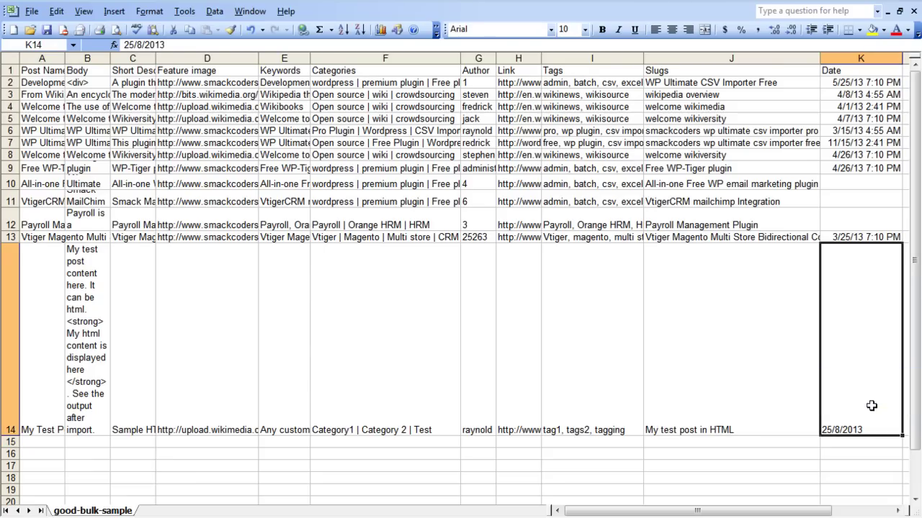